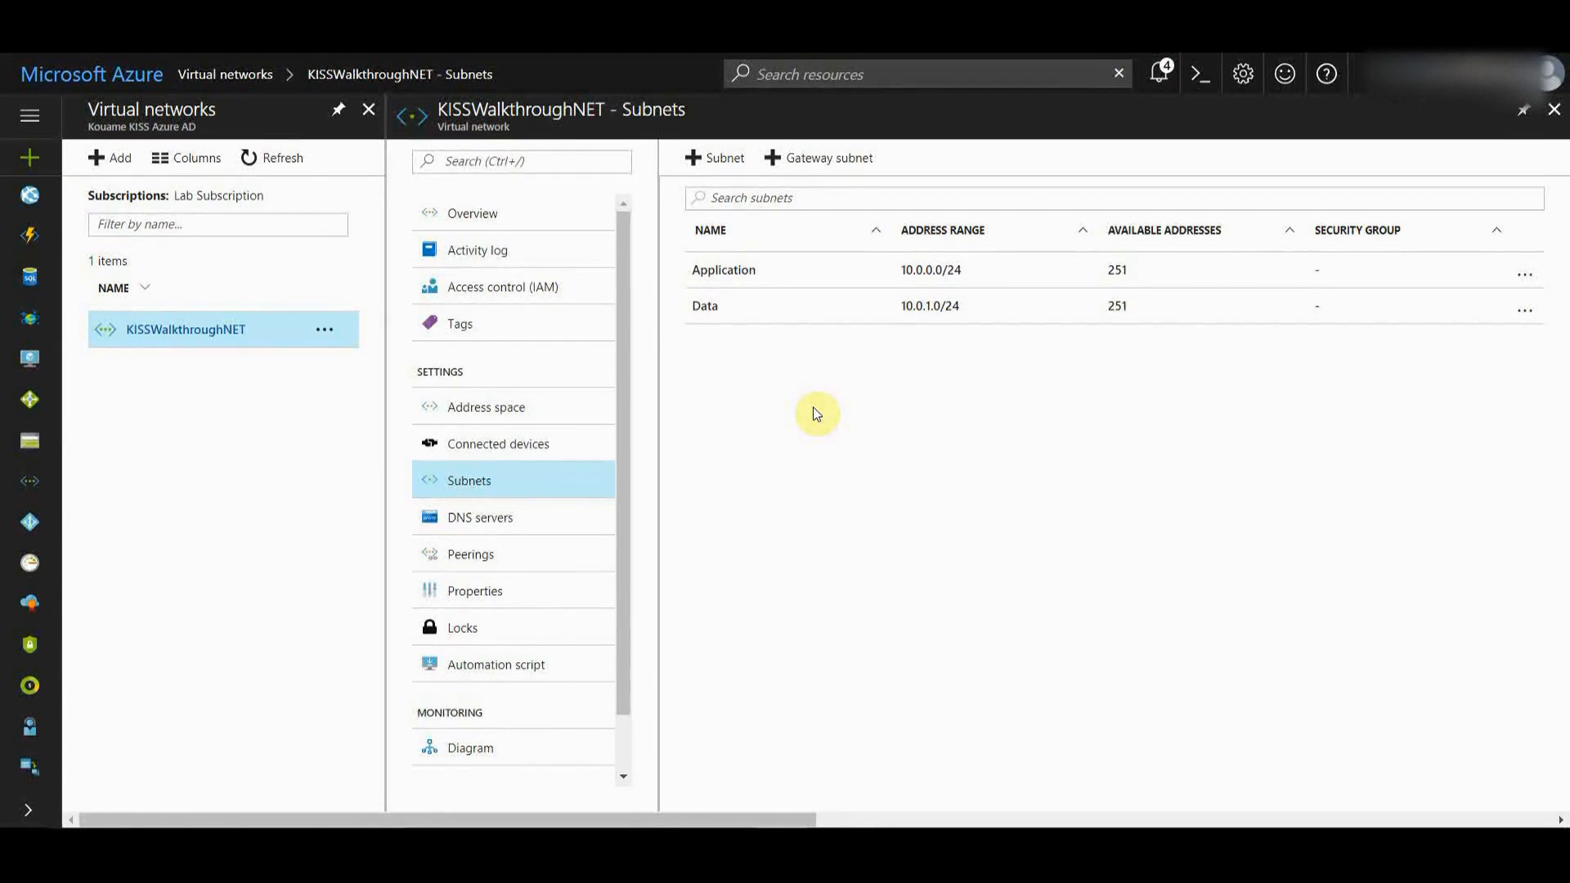
# - From the Virtual machines list, start creating a new VM to reach the Compute marketplace
pyautogui.click(34, 357)
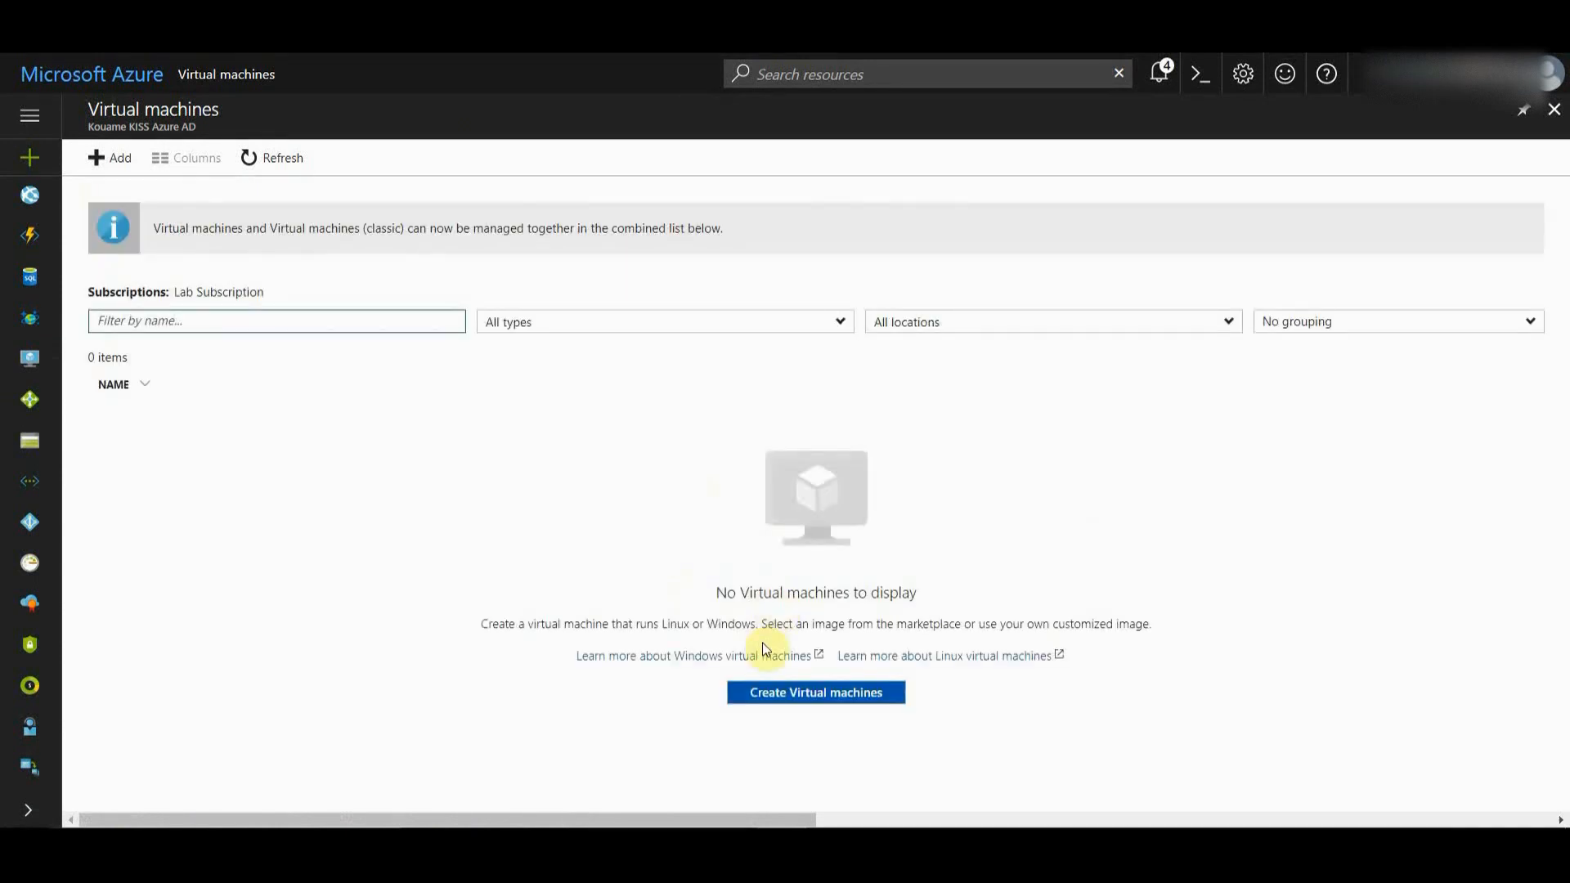
pyautogui.click(762, 695)
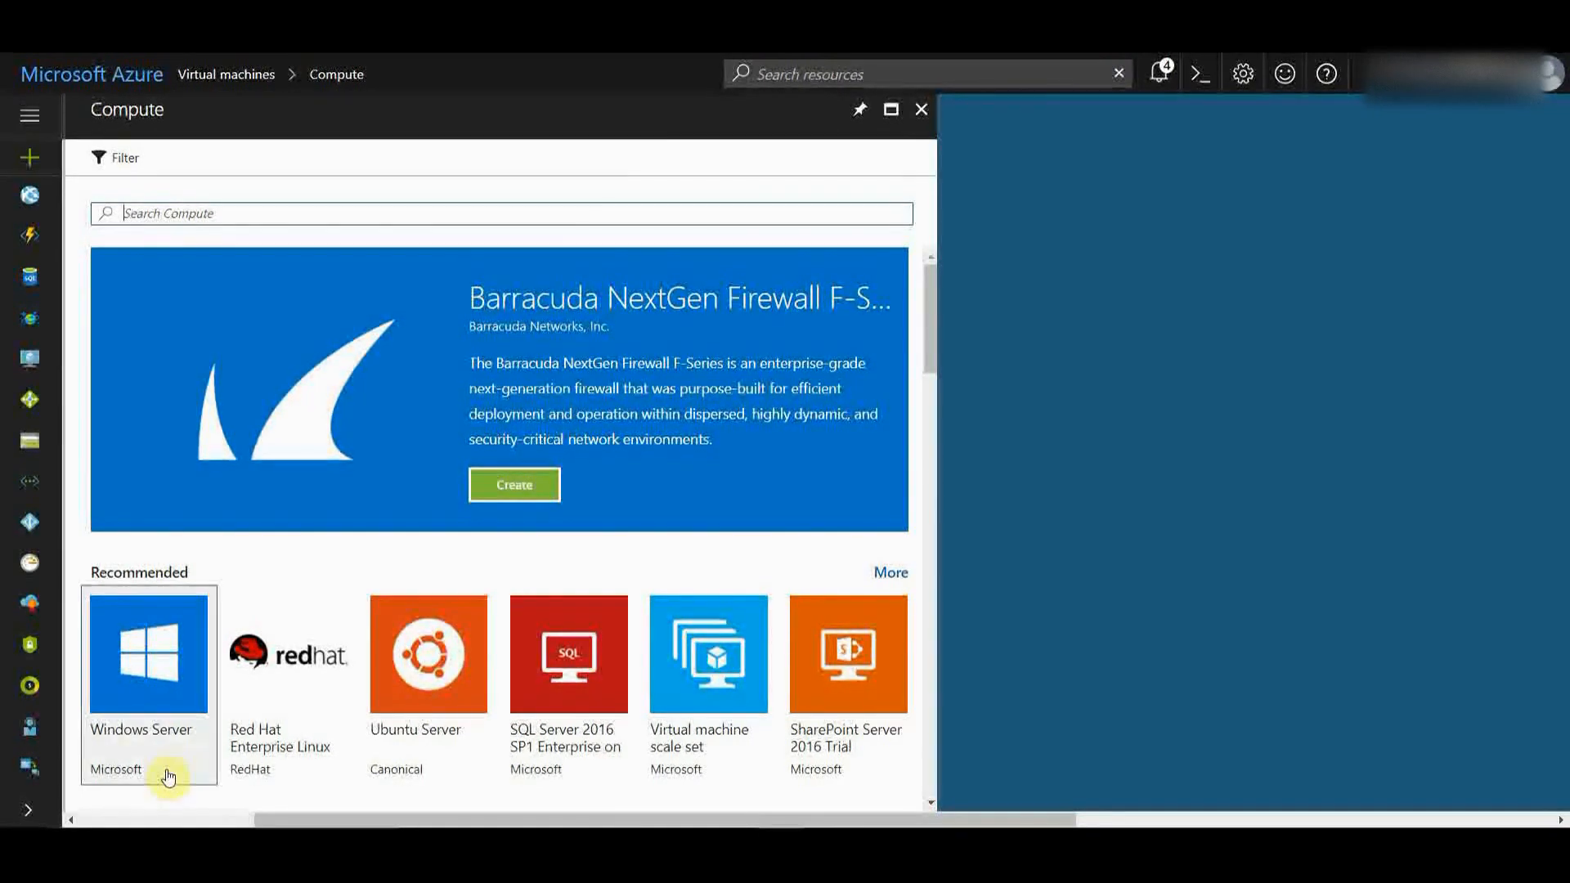
# - Create from the Windows Server 2012 R2 Datacenter image, keeping the Resource Manager deployment model
pyautogui.click(127, 672)
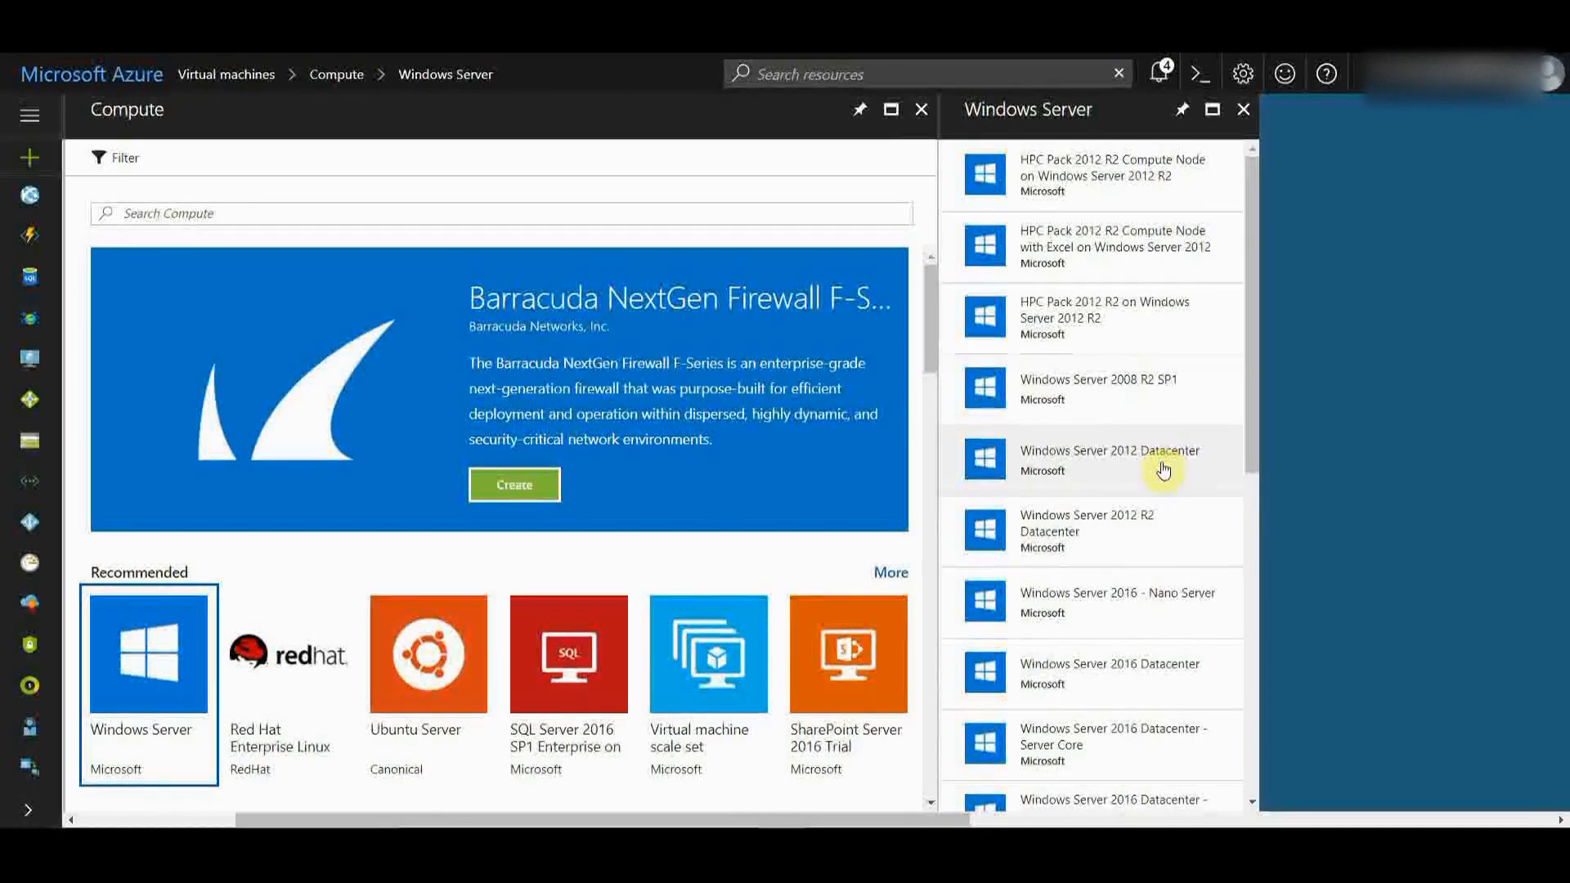
pyautogui.click(1138, 544)
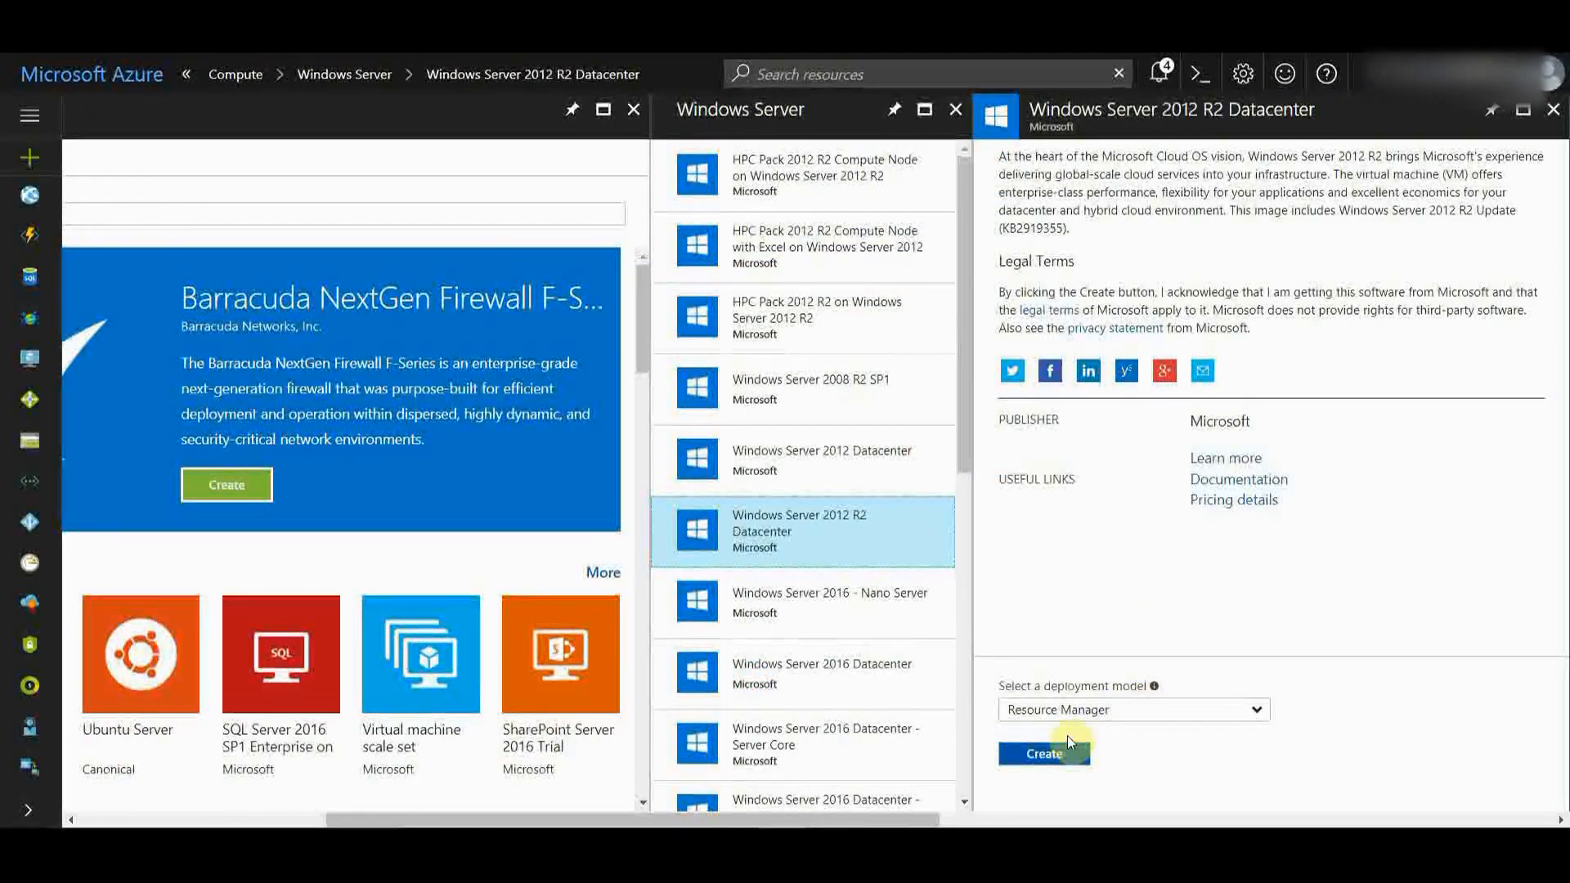
pyautogui.click(1121, 718)
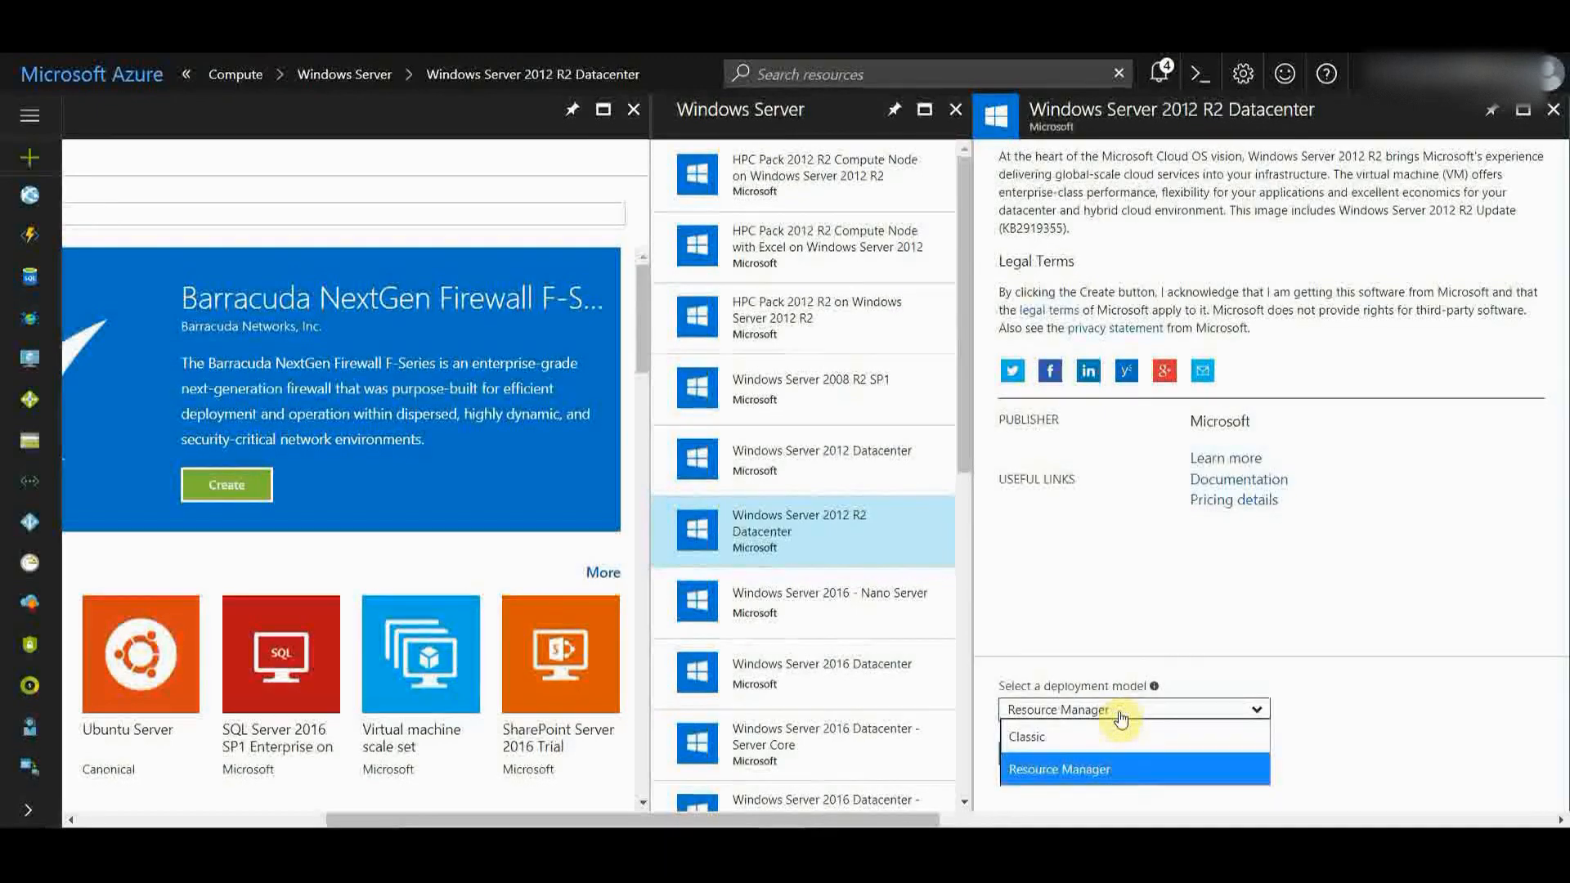
pyautogui.click(1142, 621)
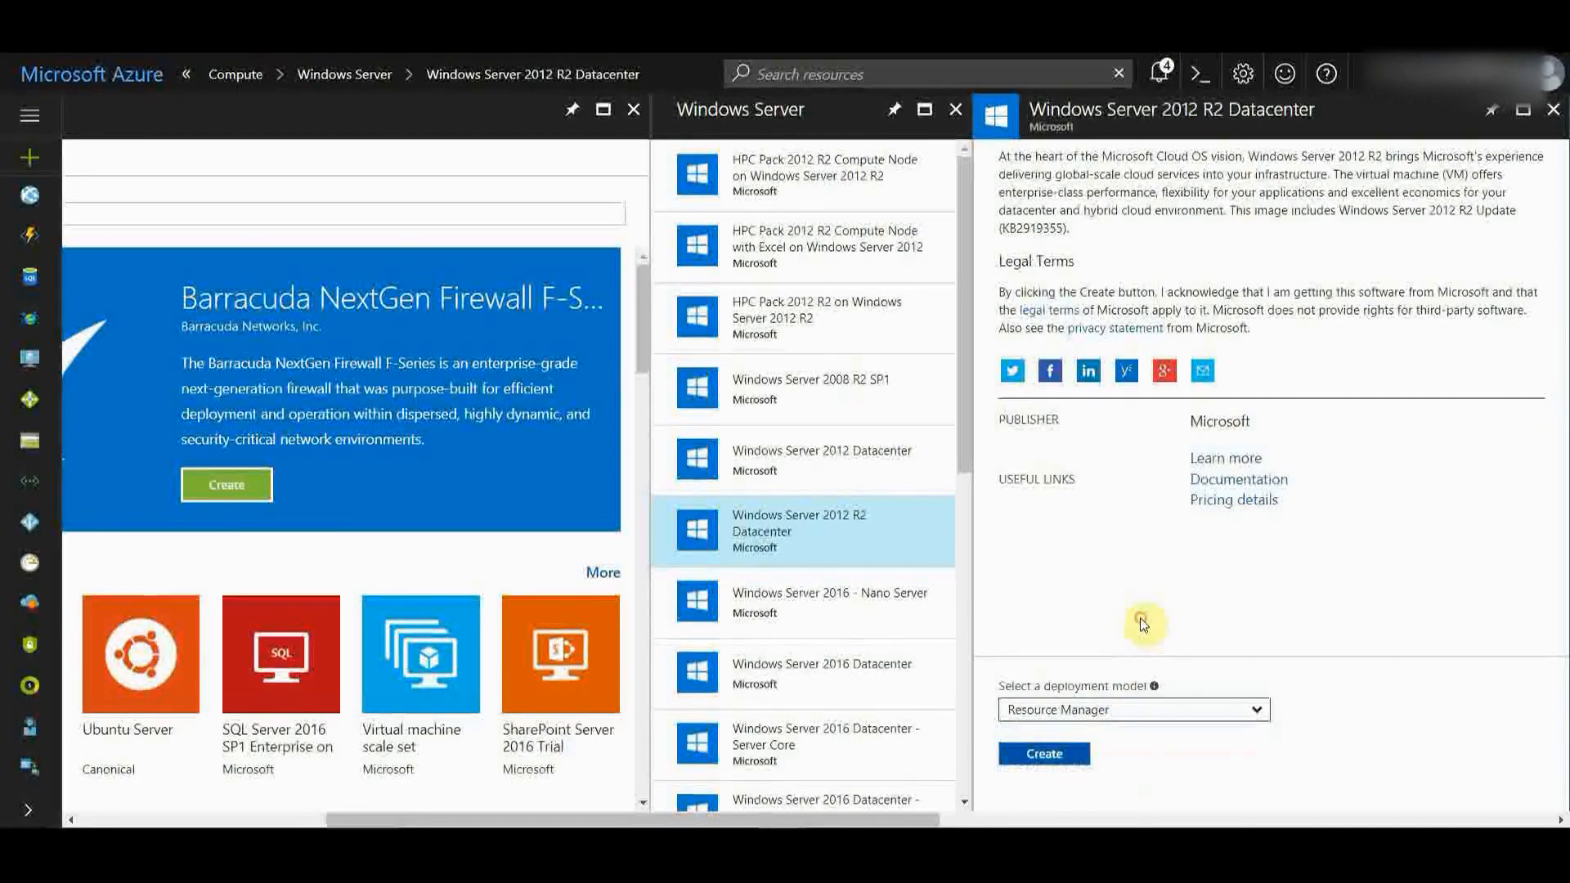
pyautogui.click(1056, 753)
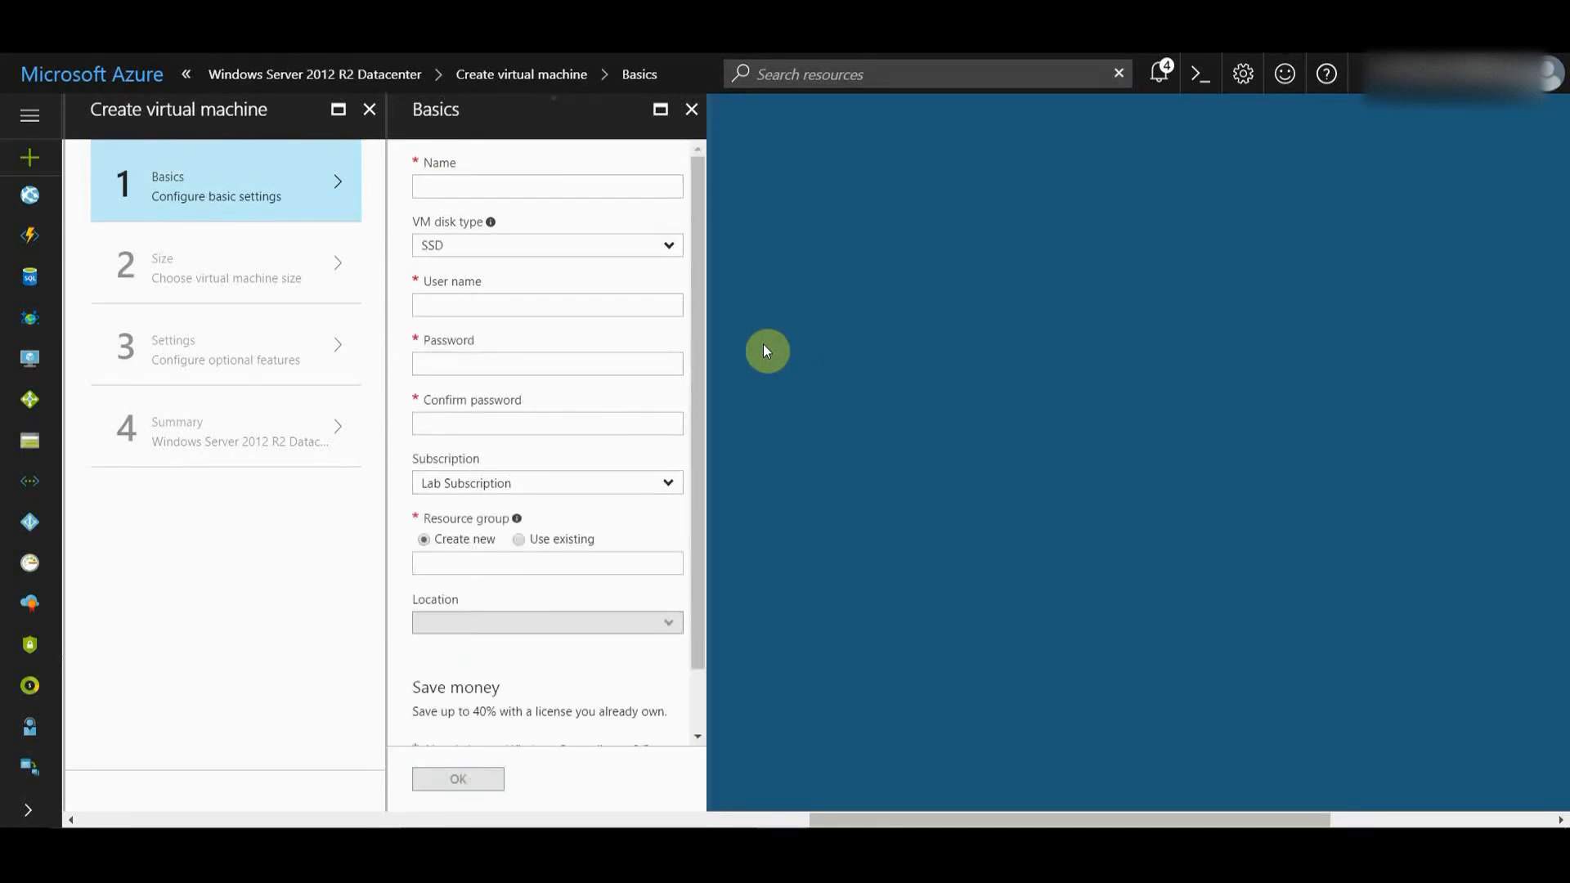
# - Name the VM WebVM1 and enter the administrator user name and password, confirmed twice
pyautogui.click(496, 185)
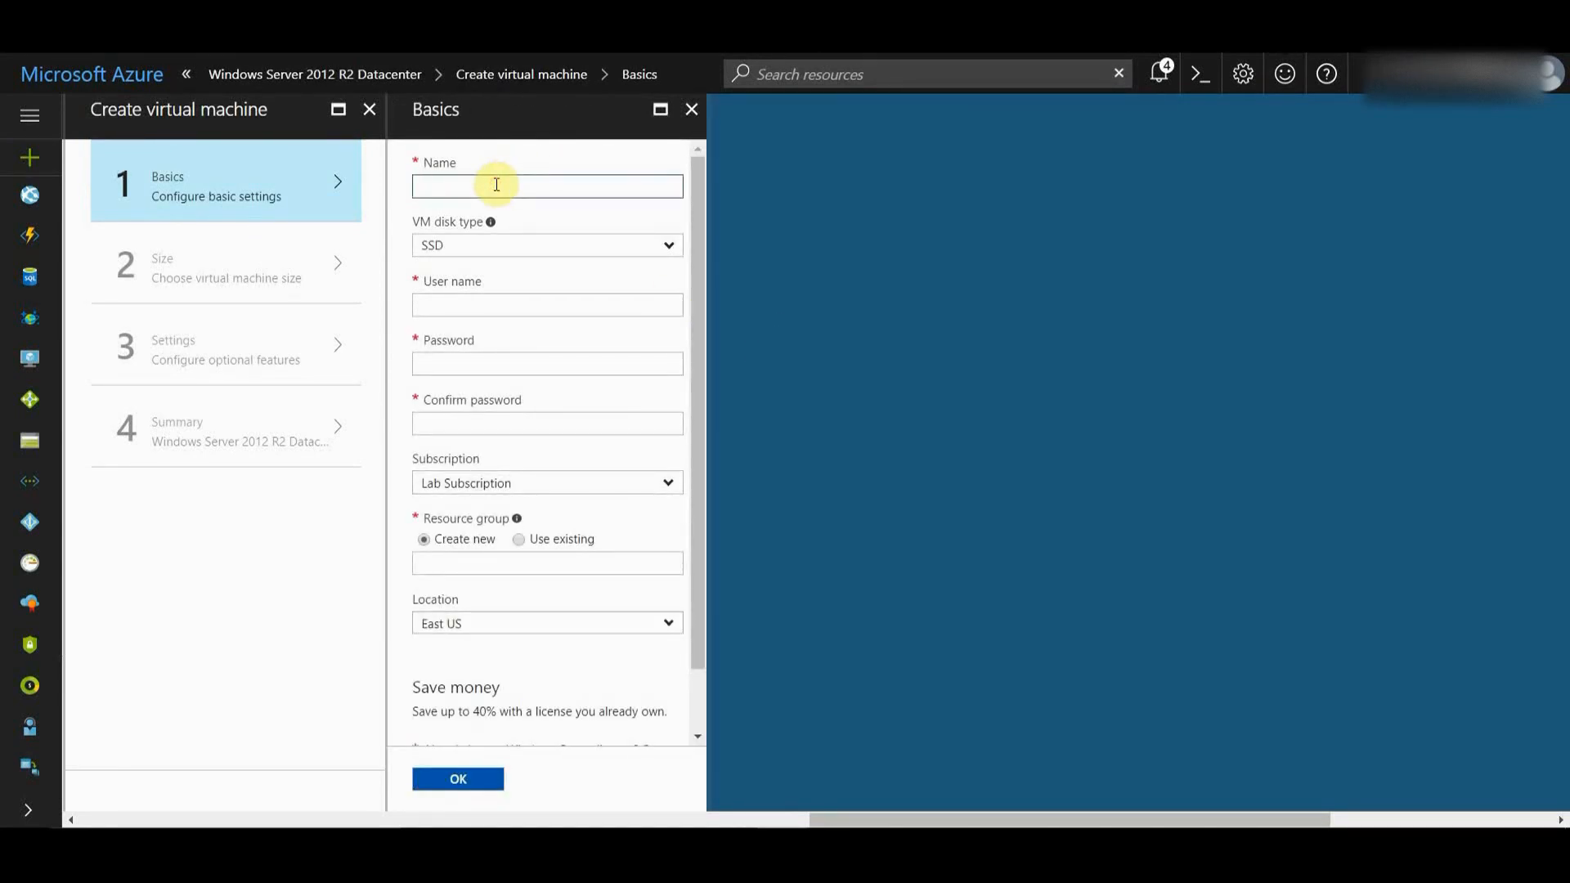
pyautogui.write('WebVM1')
pyautogui.click(500, 310)
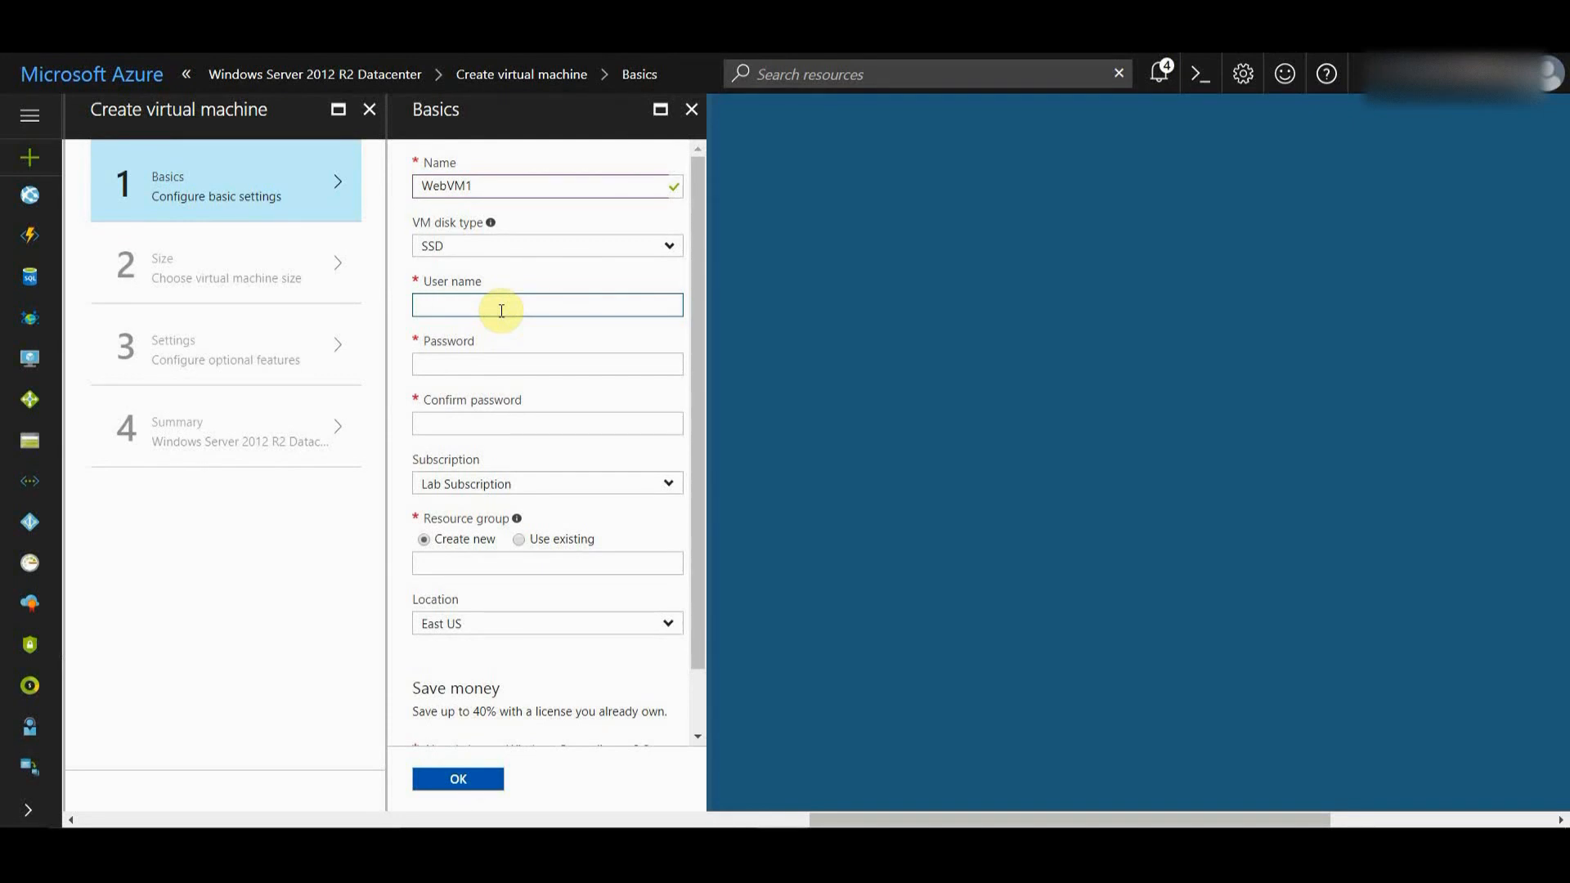
pyautogui.write('marcel')
pyautogui.press('Tab')
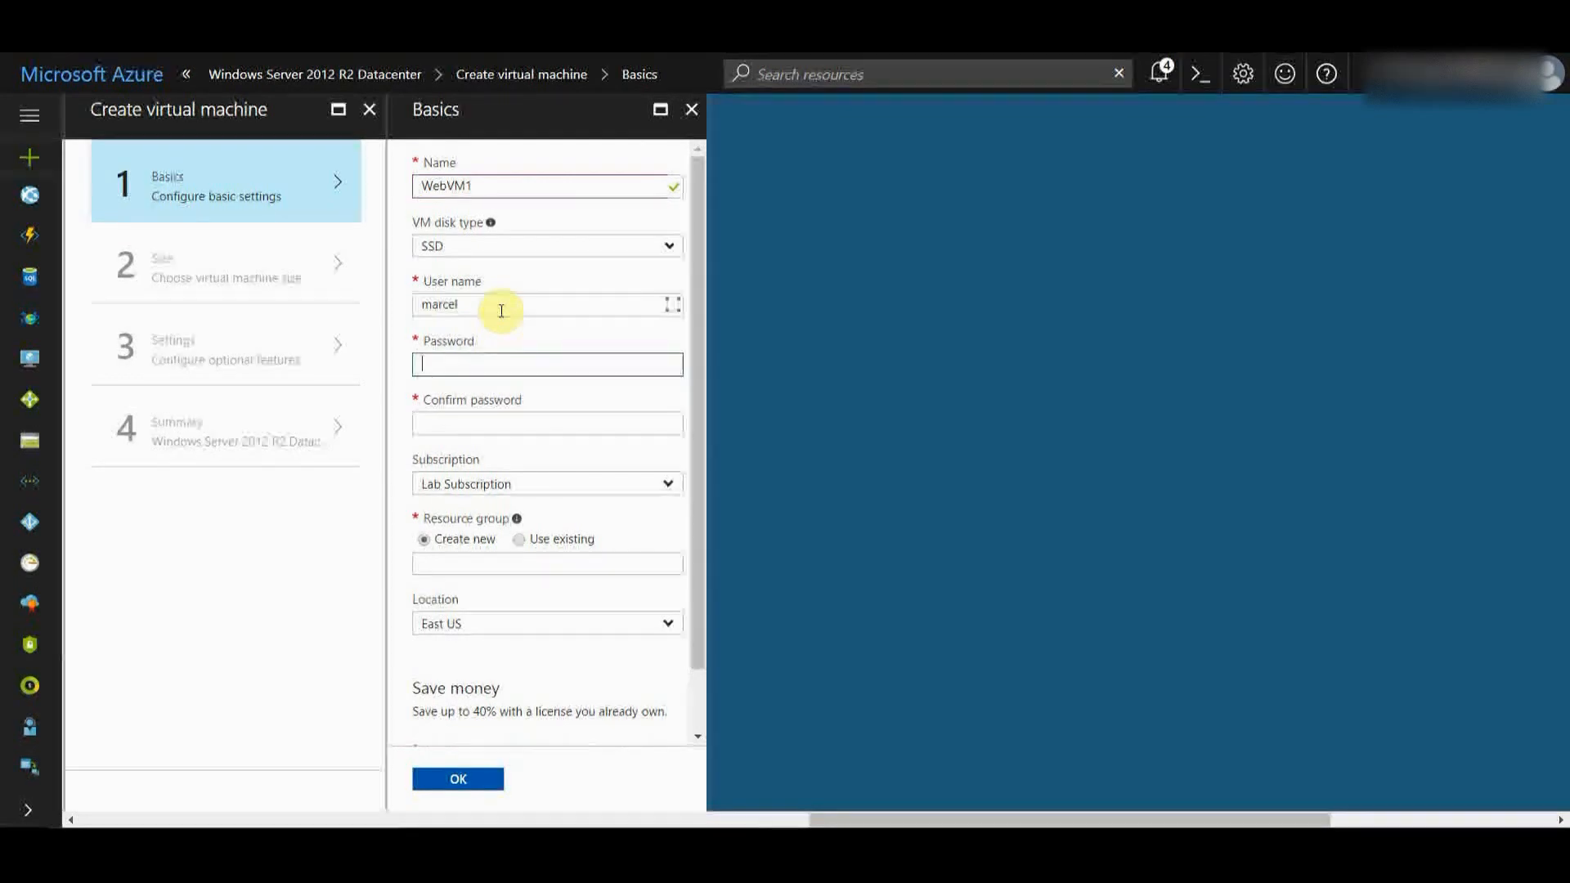
pyautogui.write('*****')
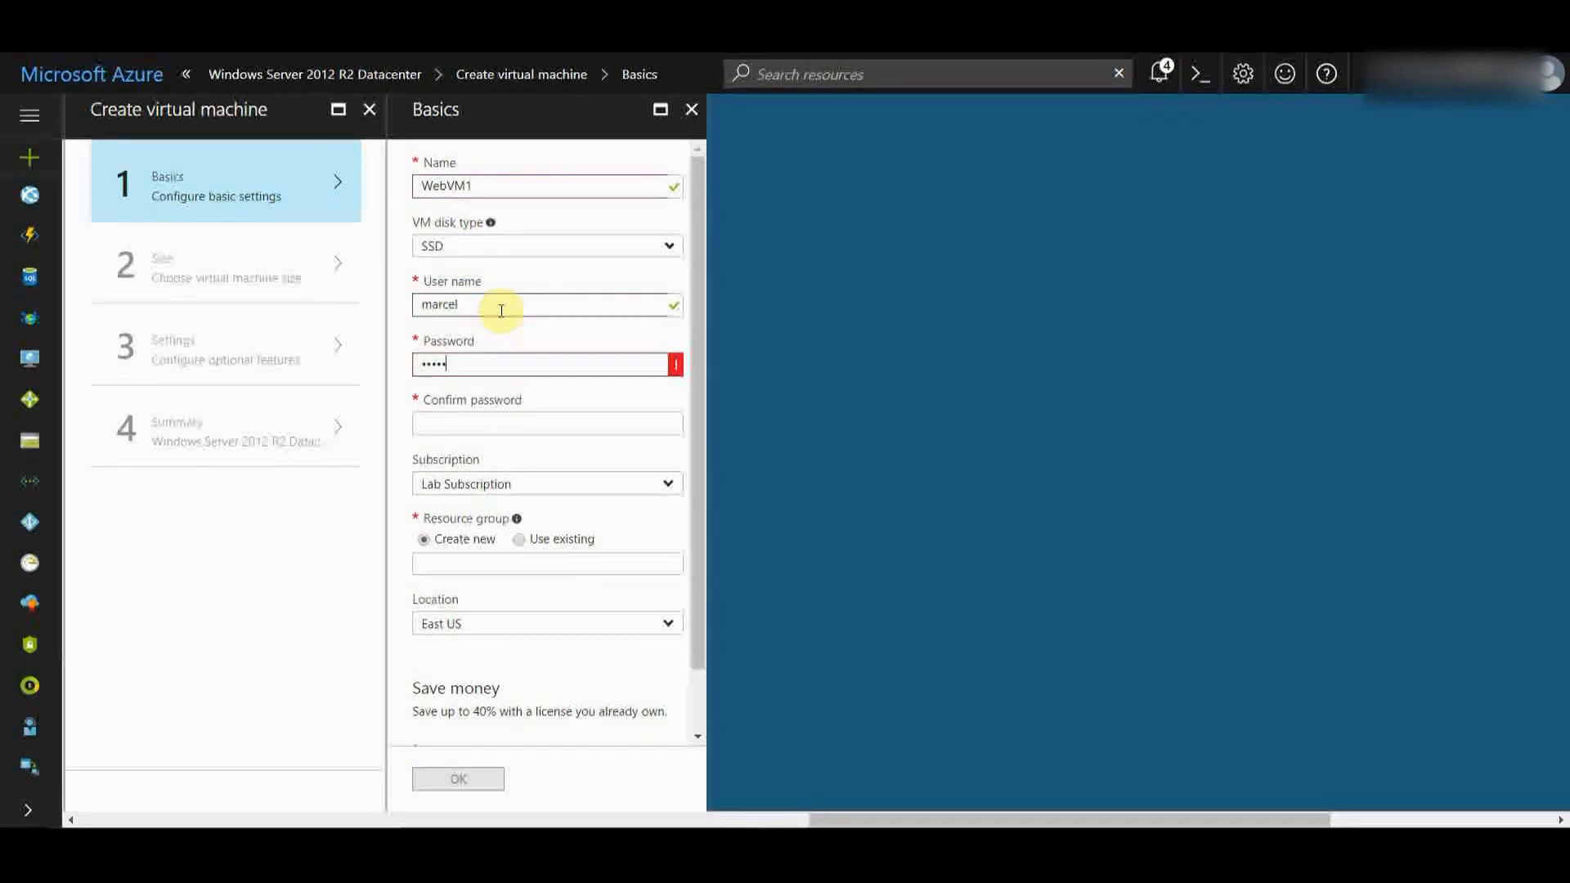
pyautogui.press('BackSpace')
pyautogui.press('BackSpace')
pyautogui.press('BackSpace')
pyautogui.press('BackSpace')
pyautogui.write('************')
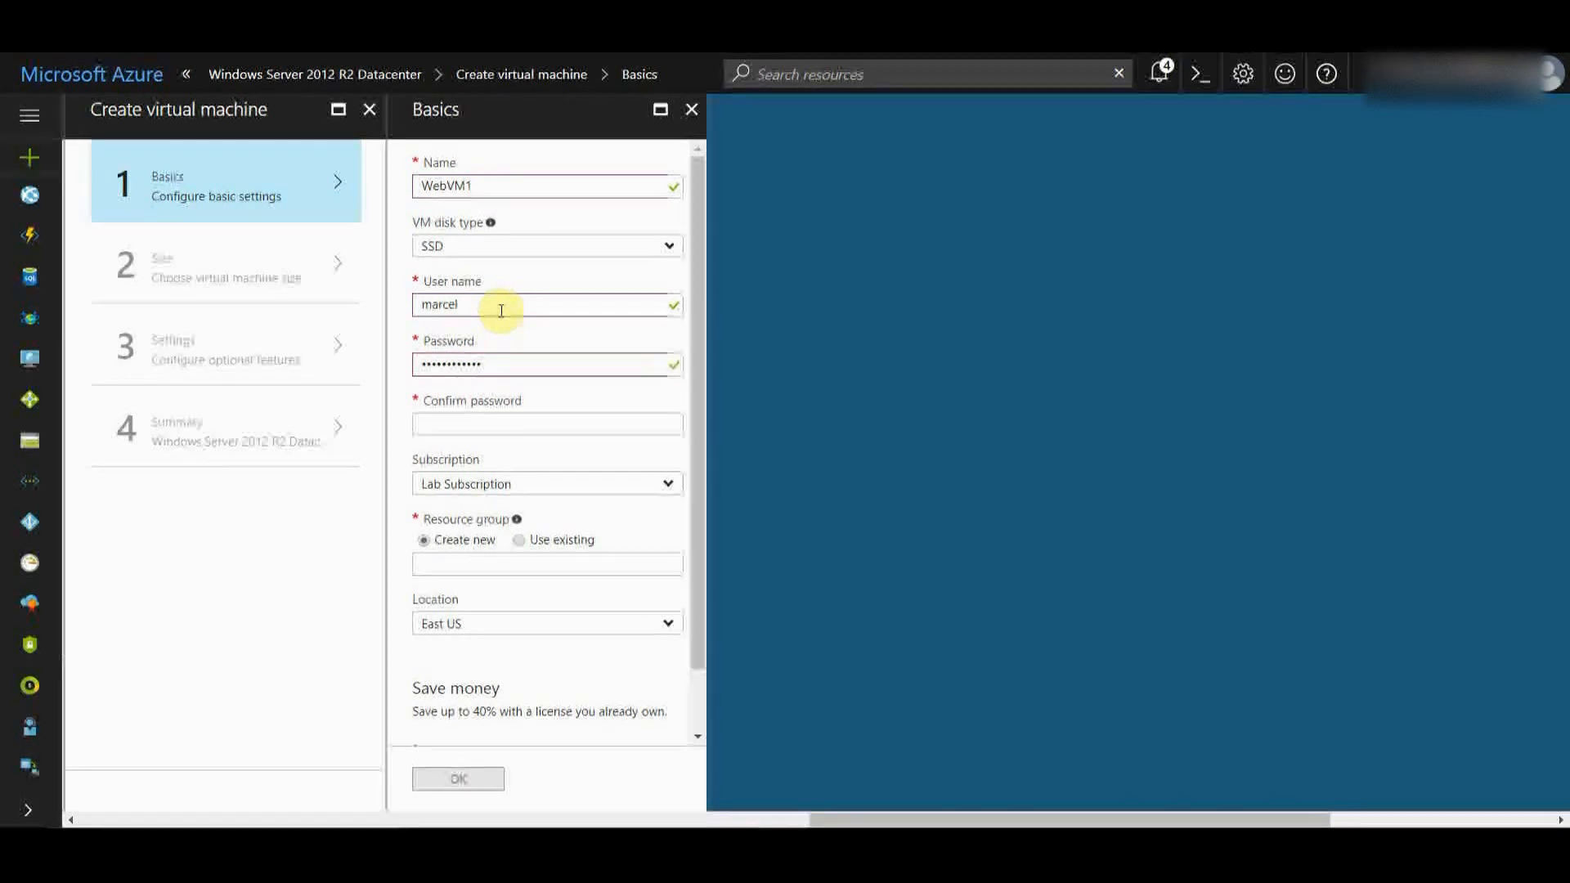
pyautogui.press('Tab')
pyautogui.write('**********')
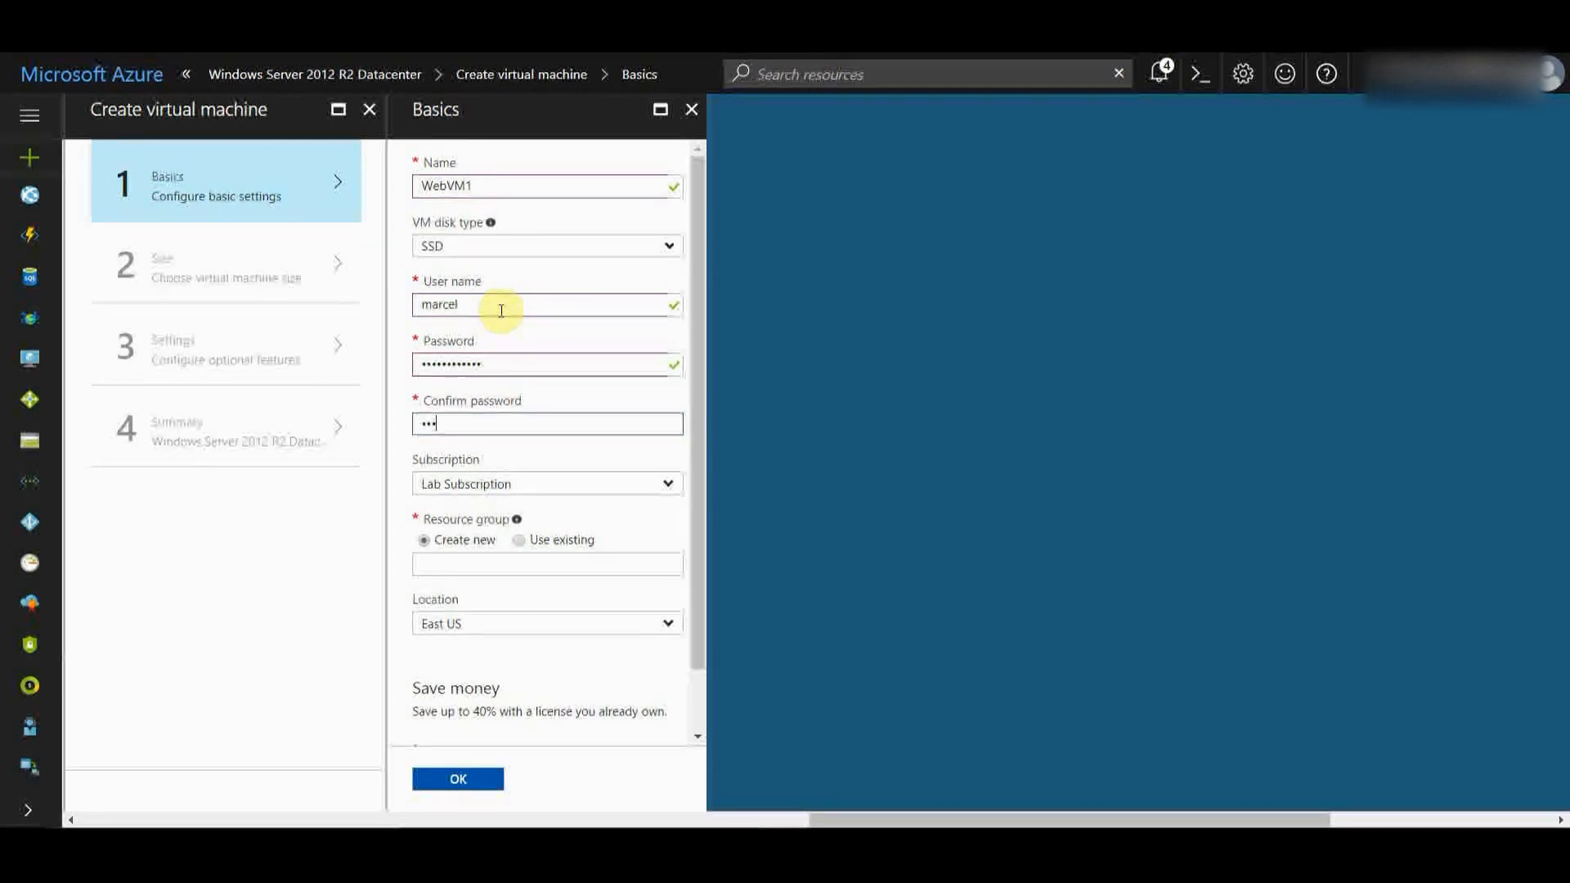
pyautogui.write('**')
# - Use the existing KISSWalkthrough resource group in East US and confirm the basics
pyautogui.click(518, 539)
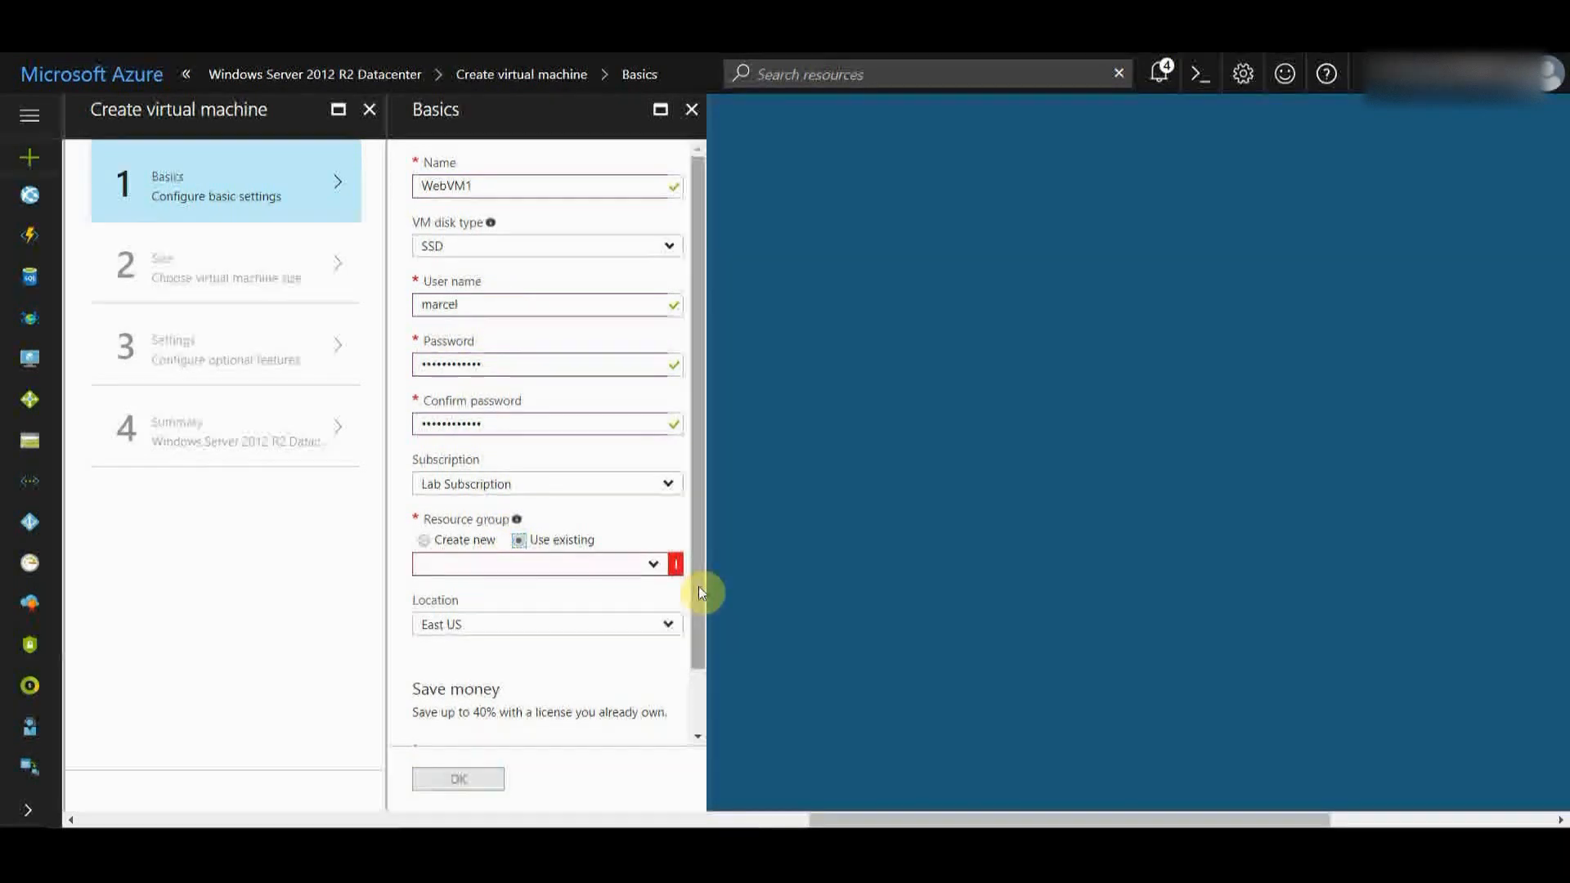
pyautogui.click(653, 566)
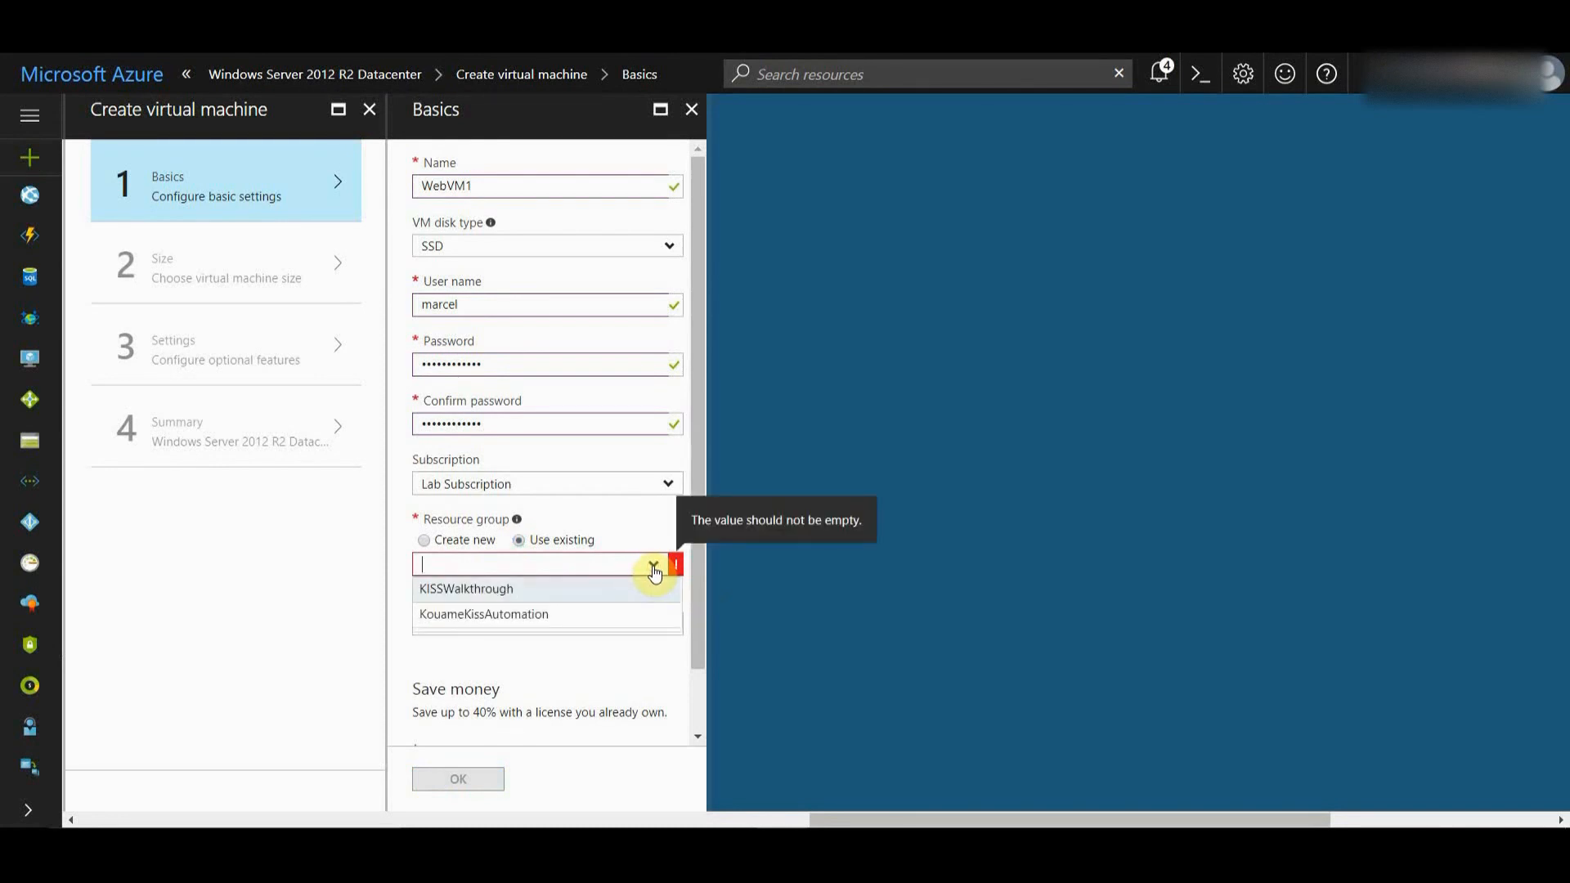
pyautogui.click(569, 590)
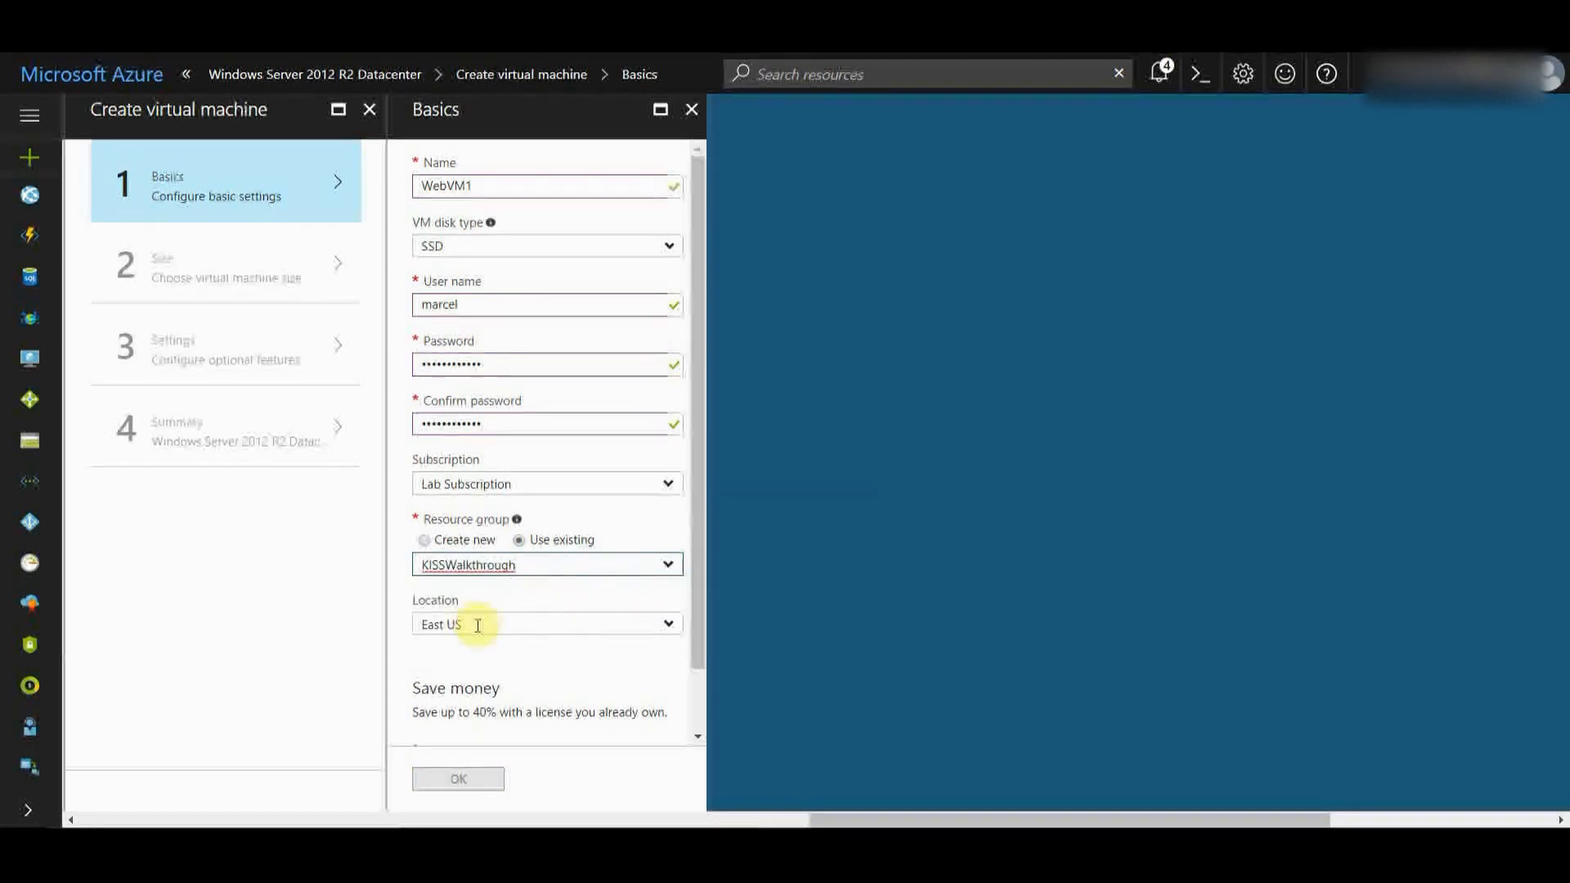
pyautogui.scroll(-1, 695, 707)
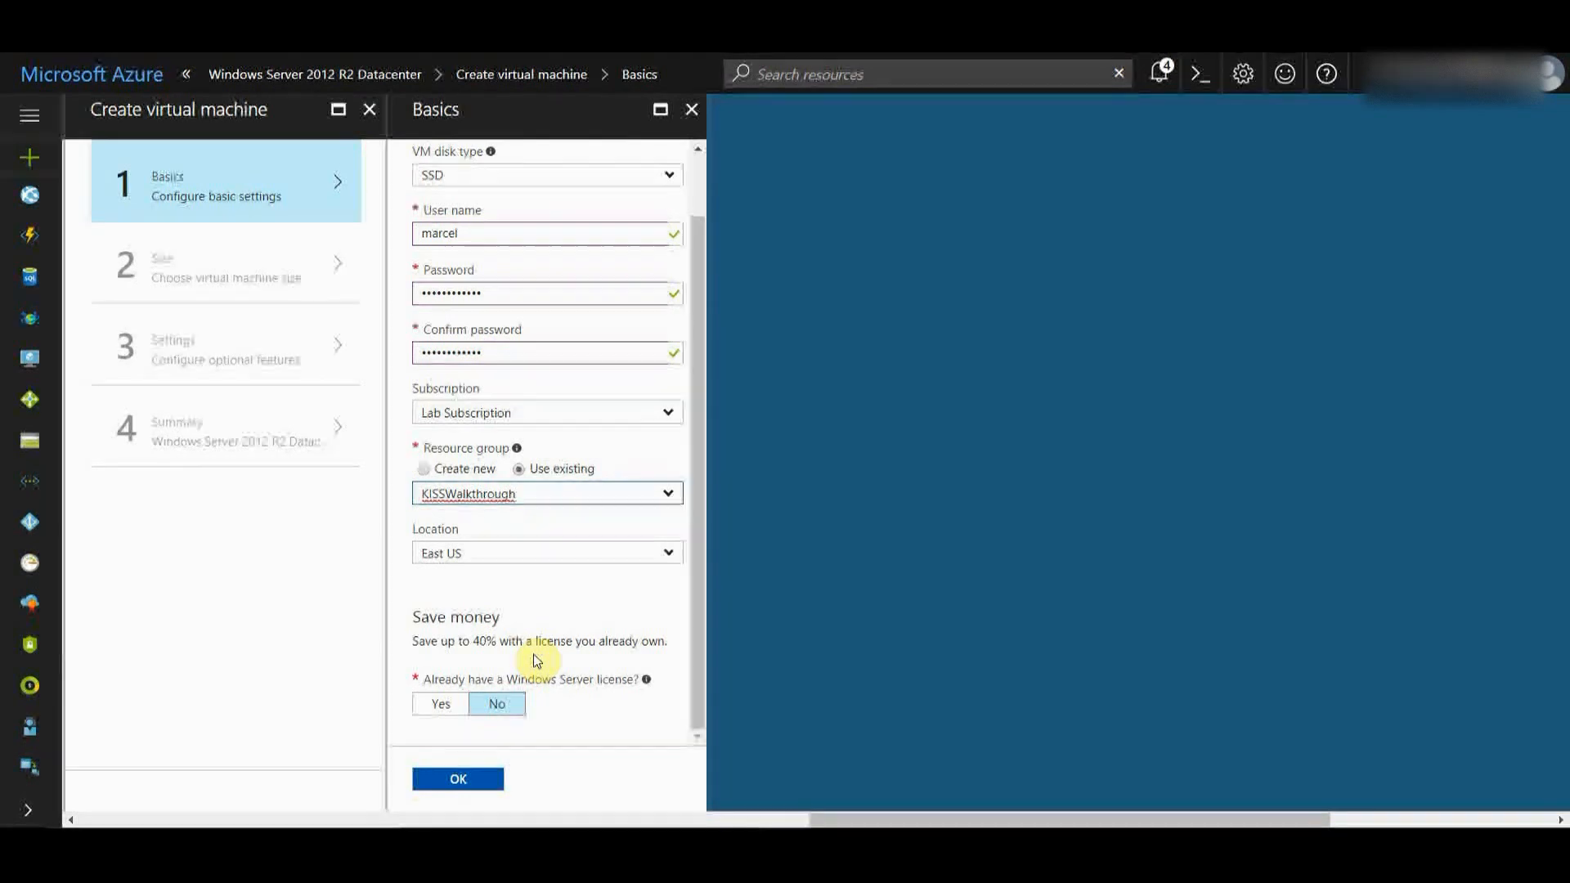
pyautogui.click(458, 780)
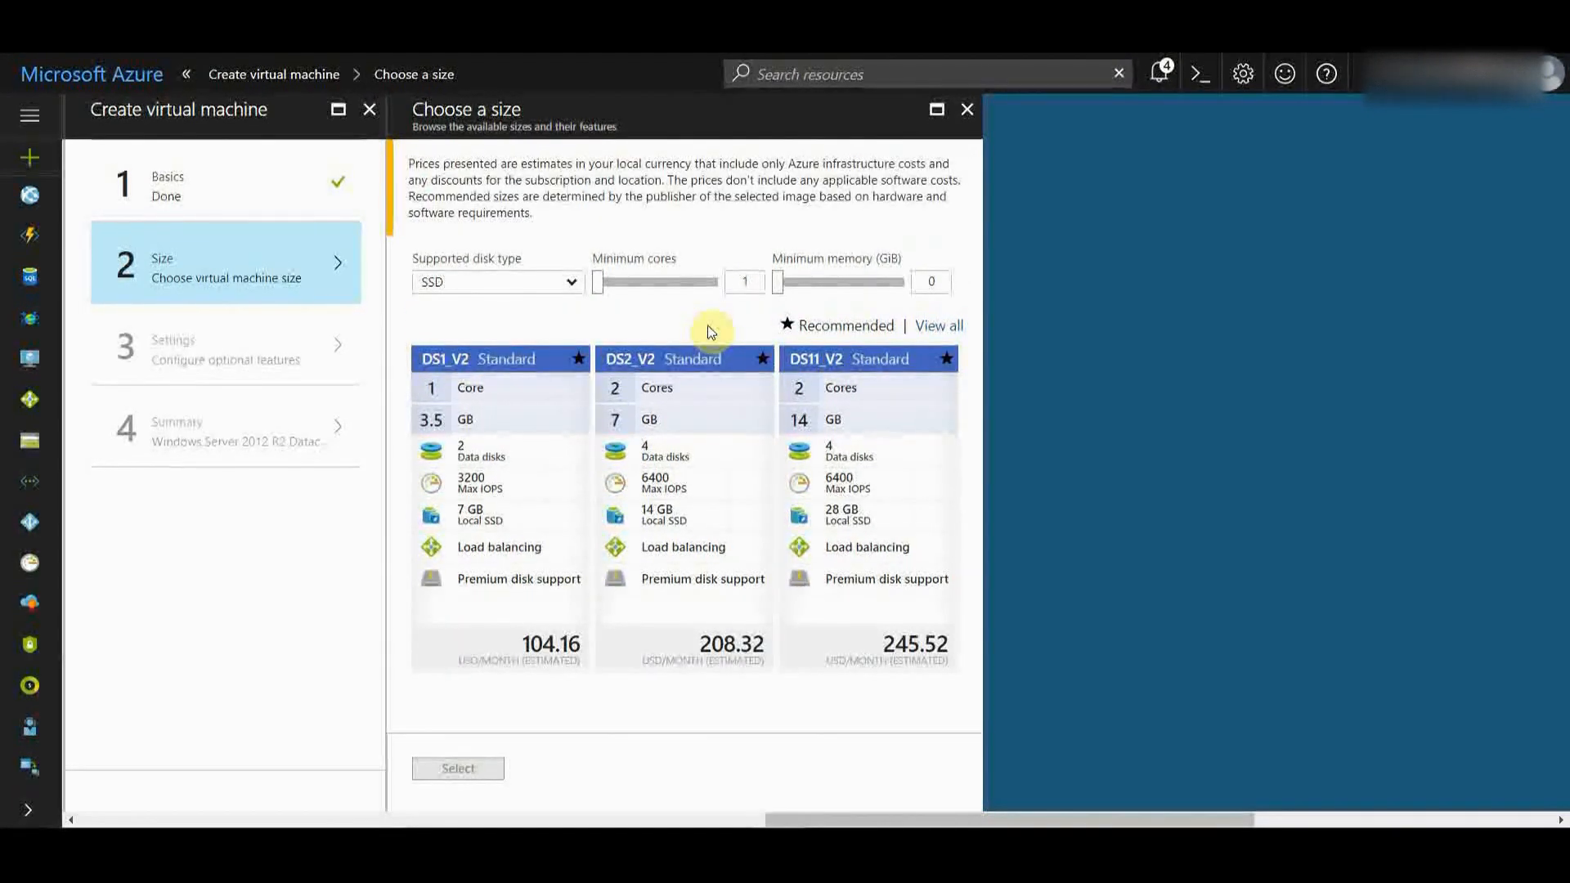
# - View all VM sizes and select E2S_V3 as the machine size
pyautogui.click(507, 466)
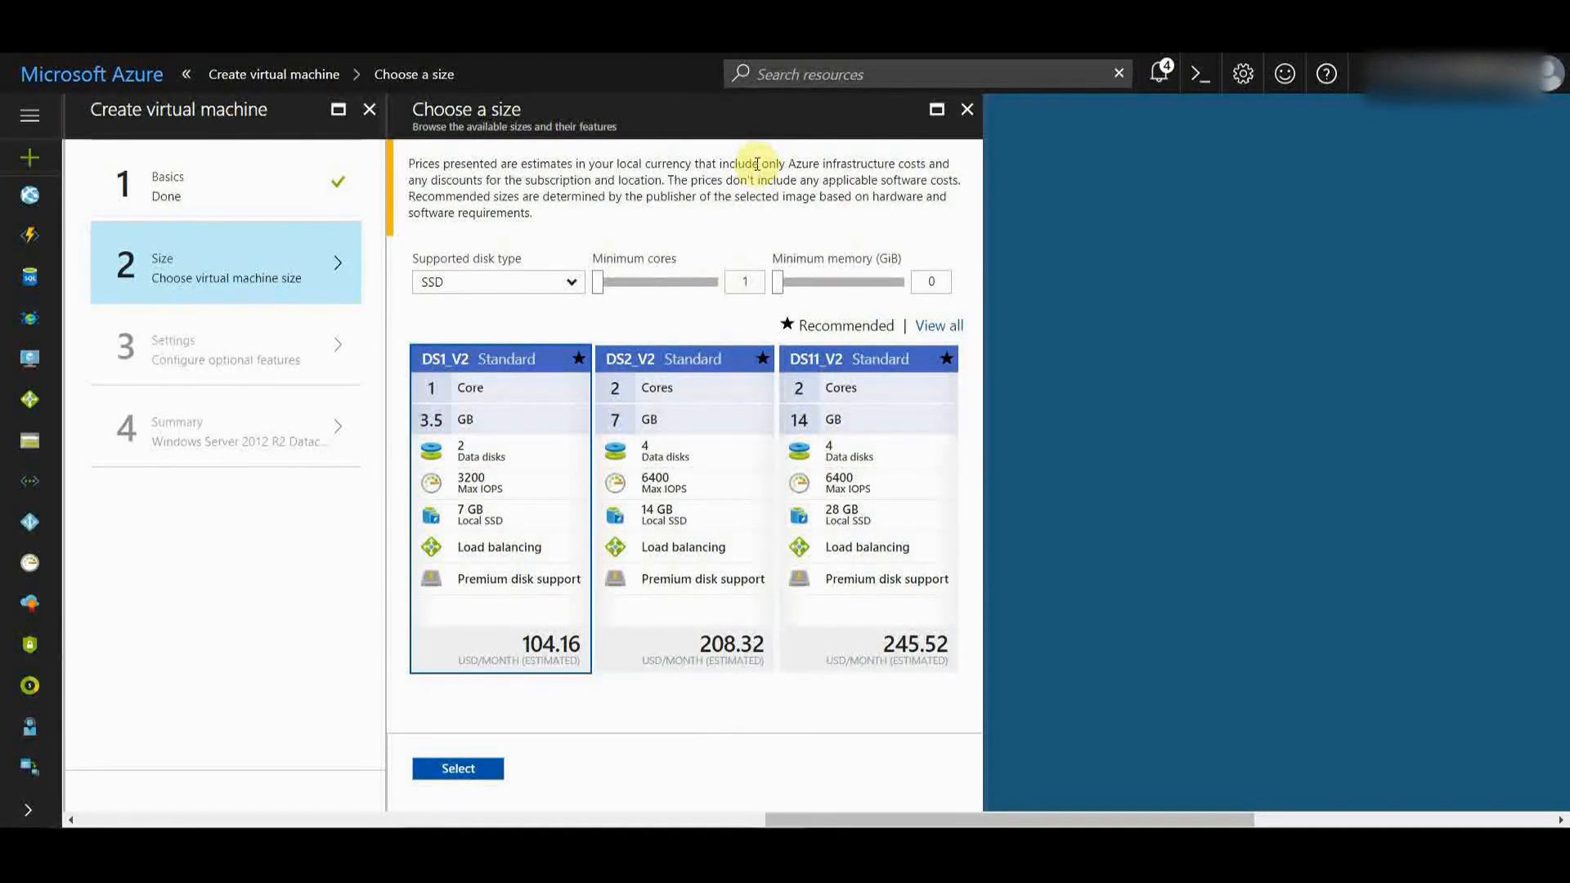
pyautogui.click(940, 325)
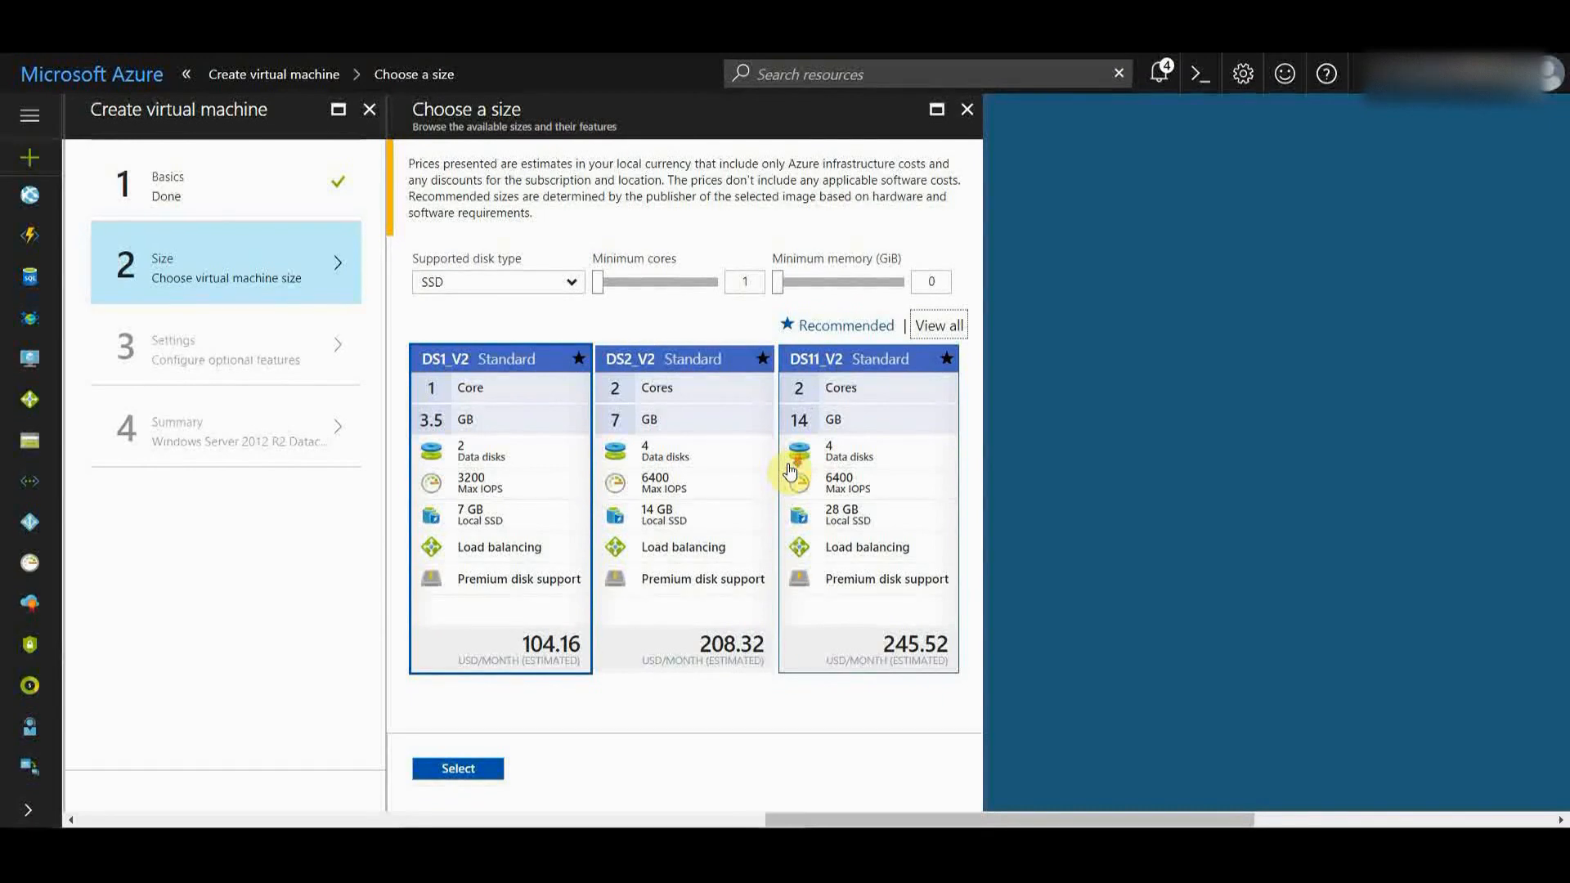
pyautogui.click(939, 328)
pyautogui.moveTo(975, 204); pyautogui.dragTo(953, 494)
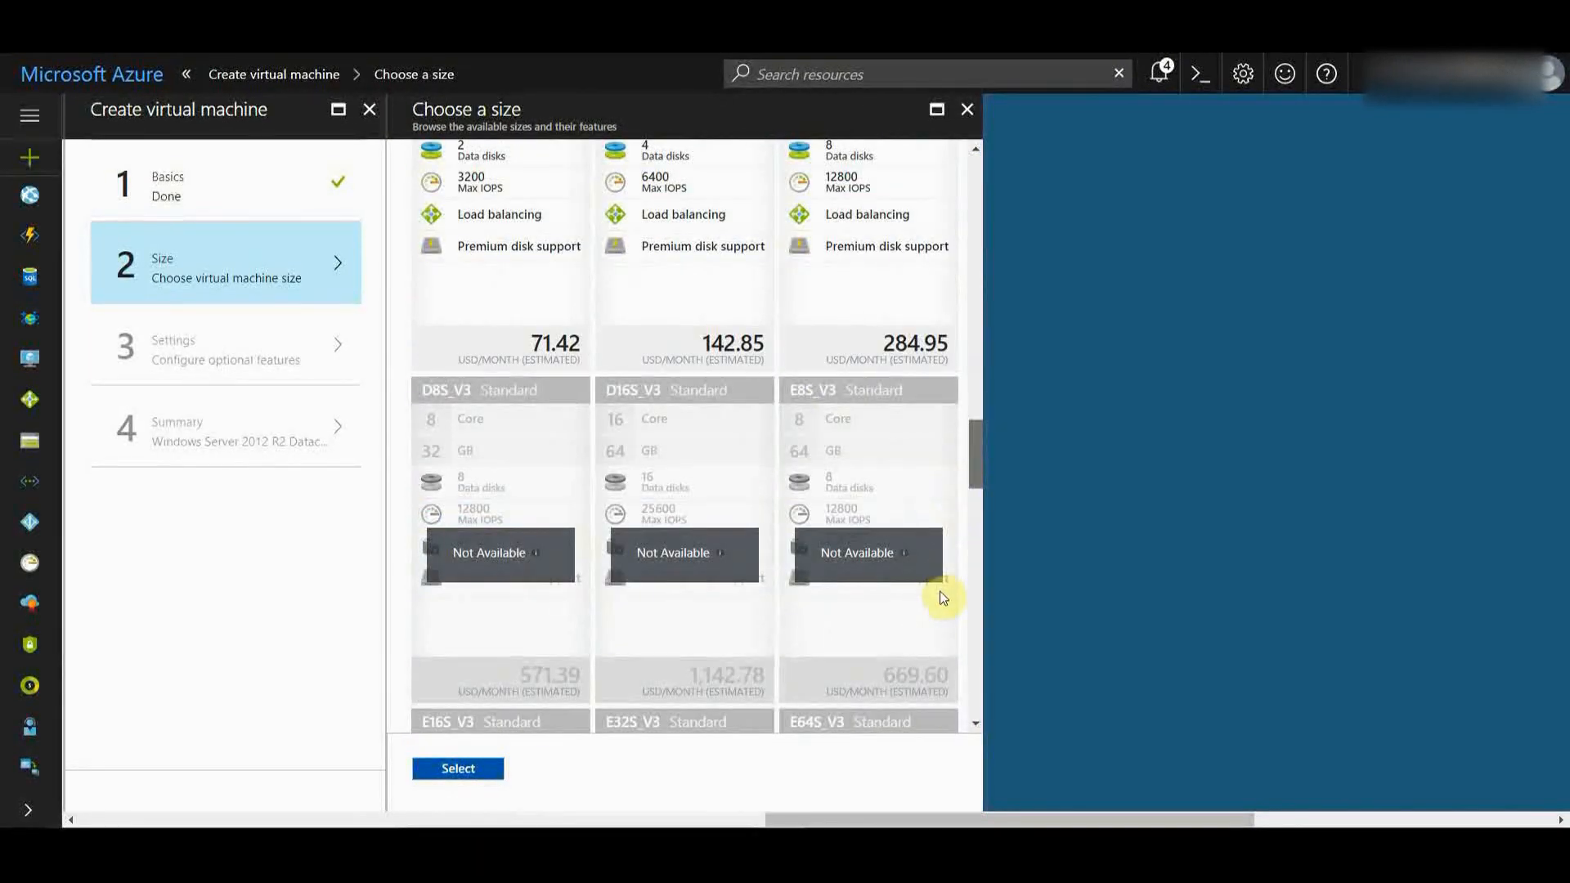
pyautogui.scroll(-10, 942, 597)
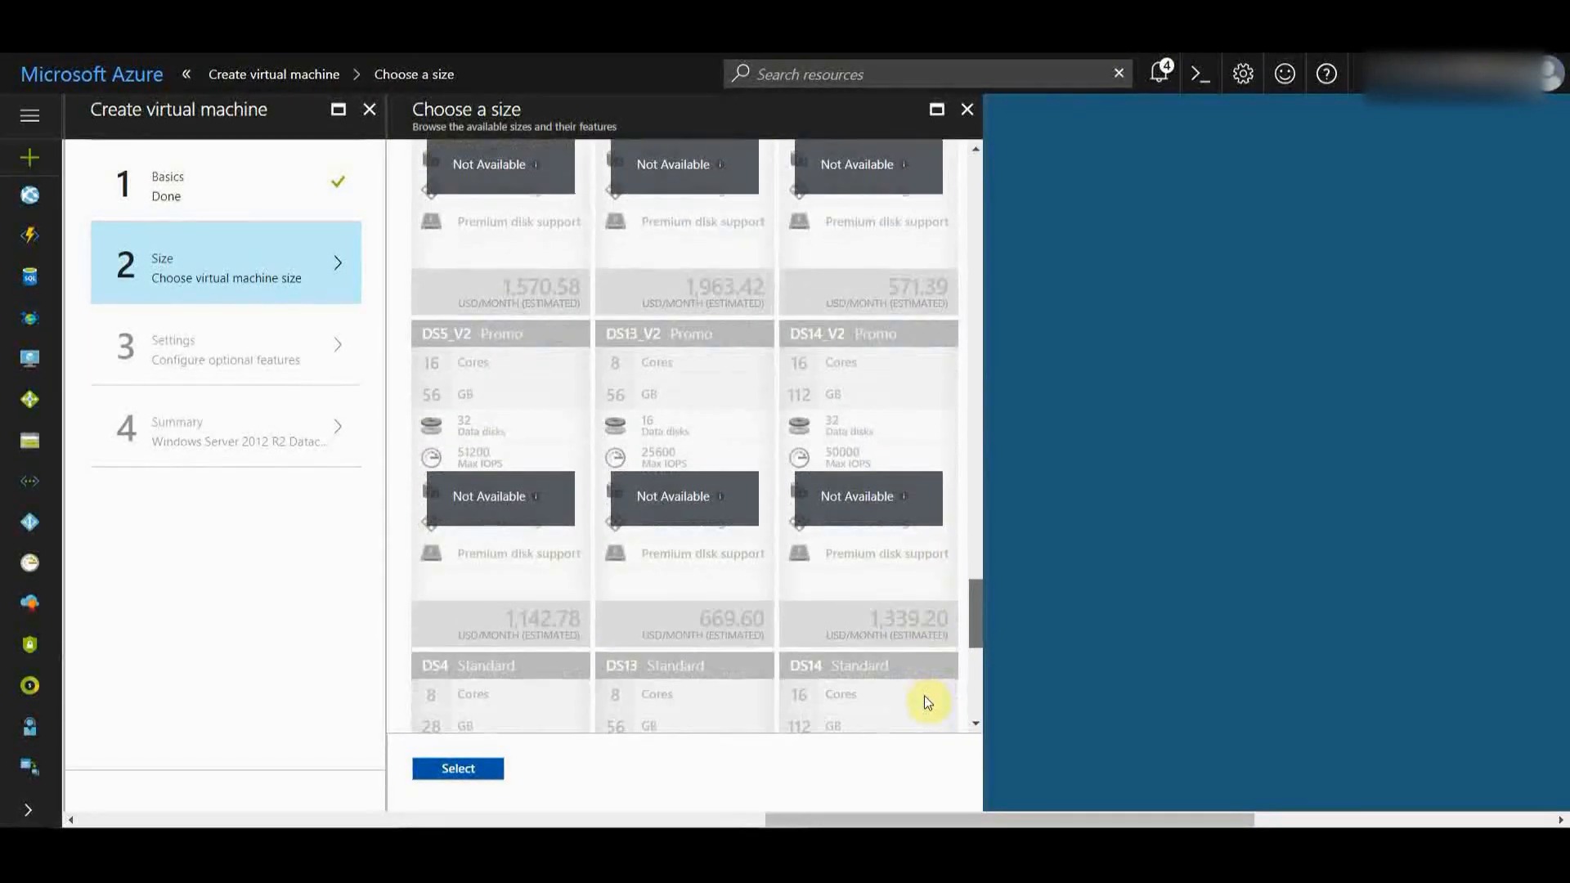
pyautogui.scroll(-4, 927, 720)
pyautogui.scroll(6, 964, 458)
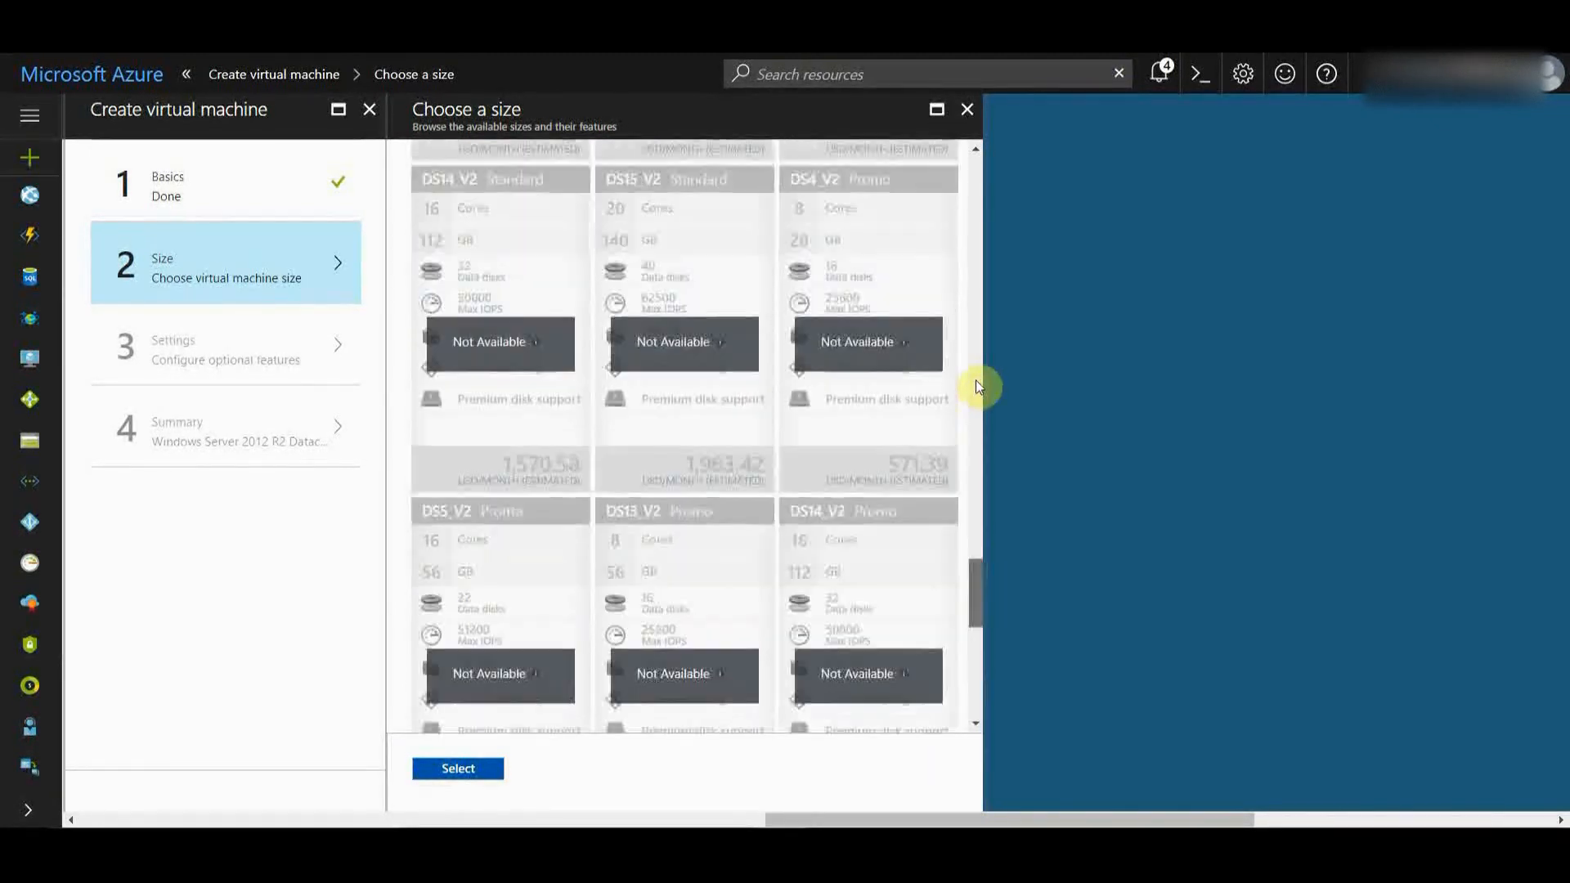
pyautogui.scroll(5, 979, 386)
pyautogui.scroll(4, 995, 133)
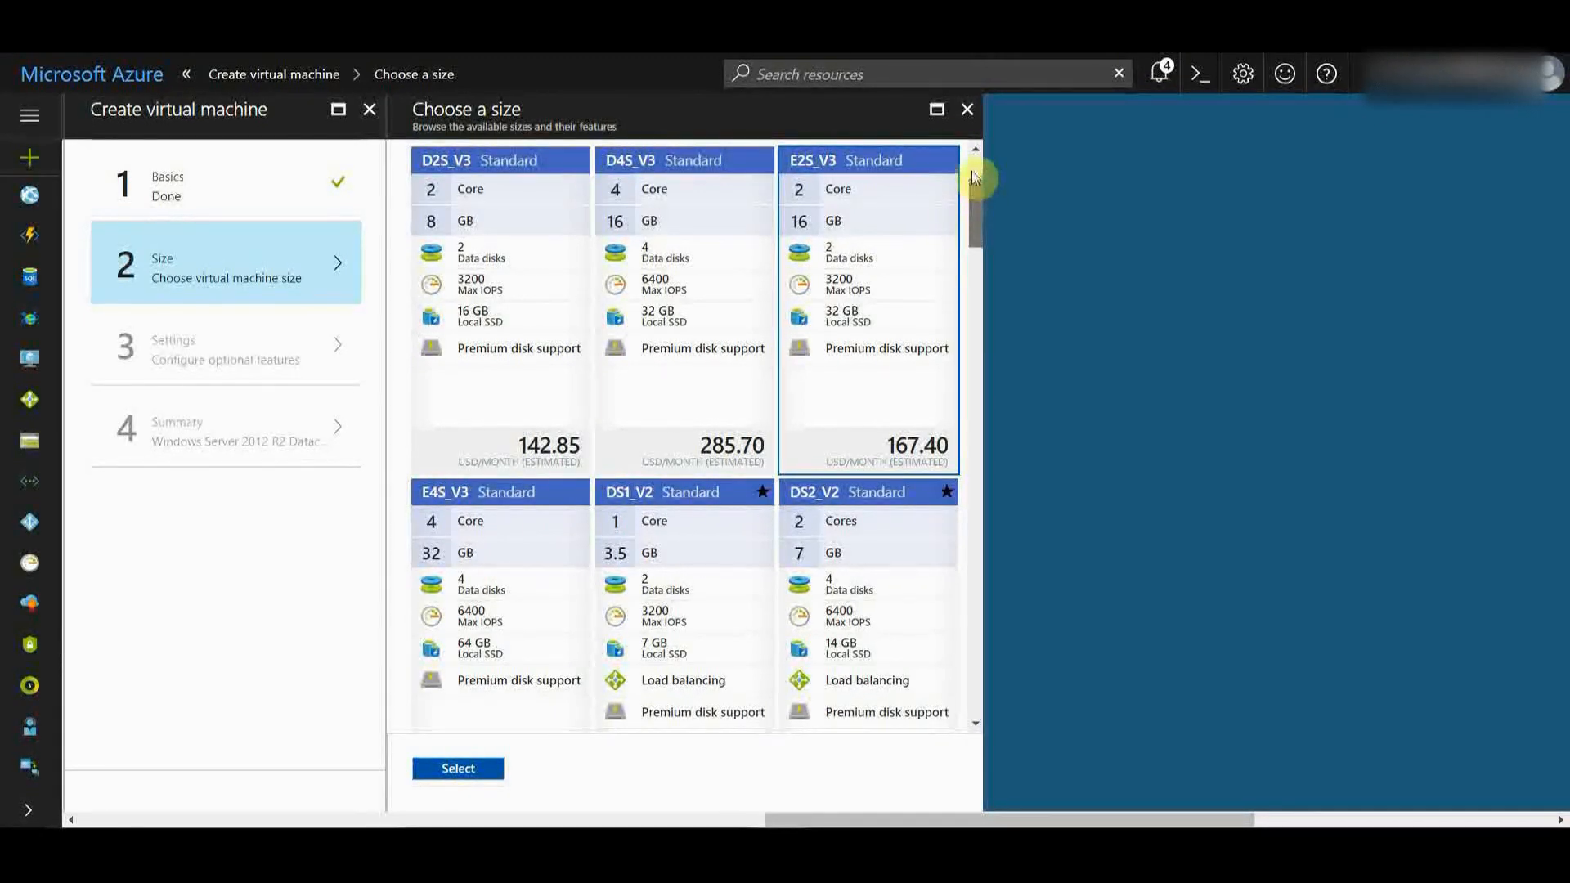
pyautogui.scroll(3, 973, 158)
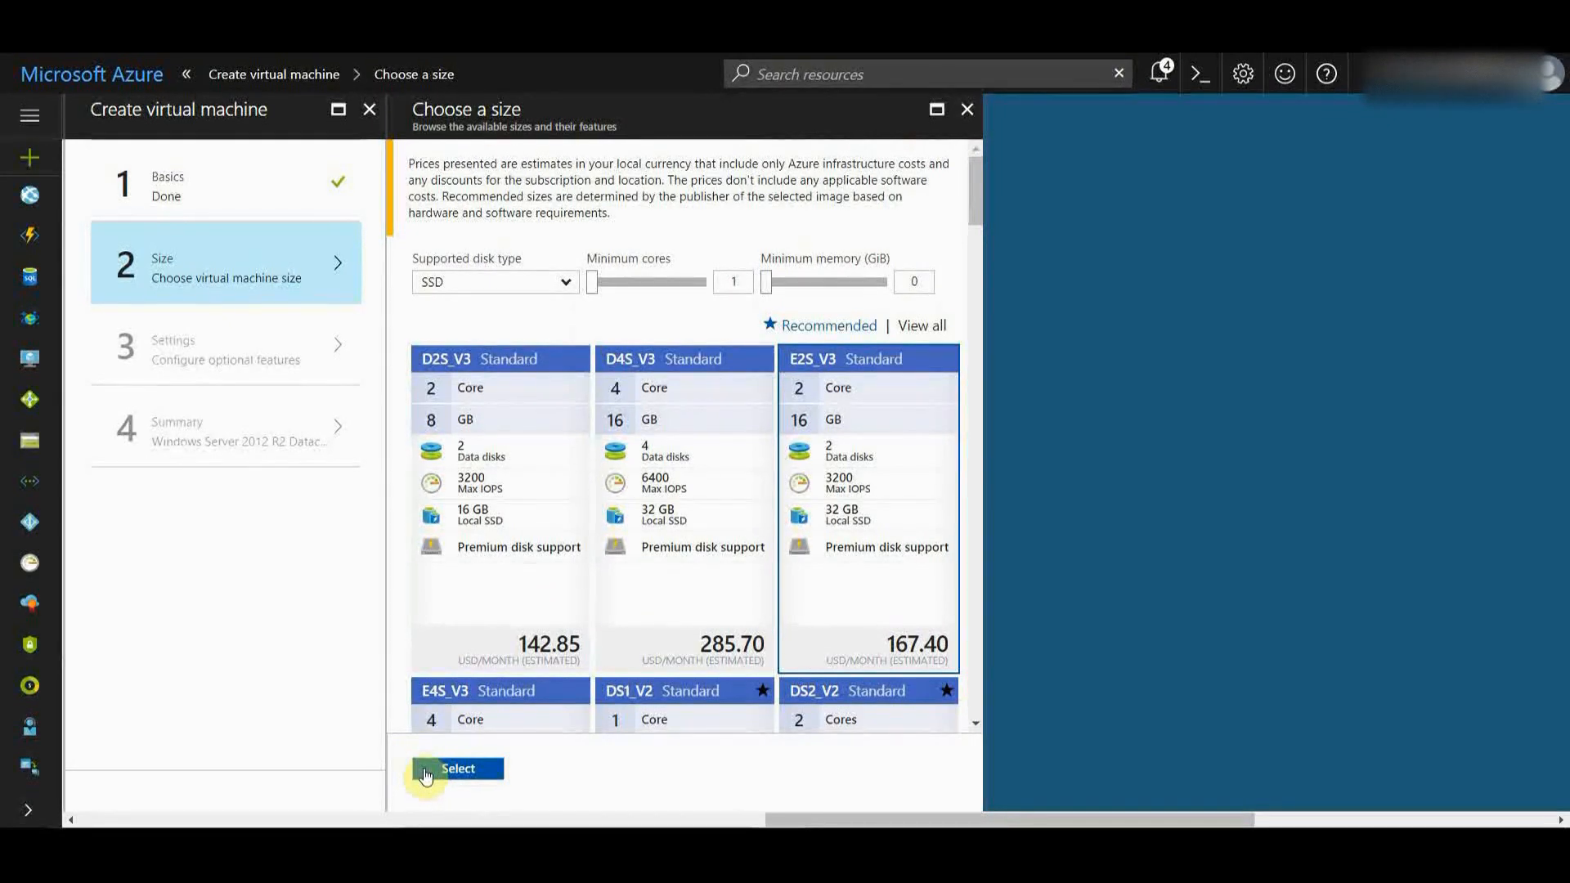
pyautogui.click(425, 775)
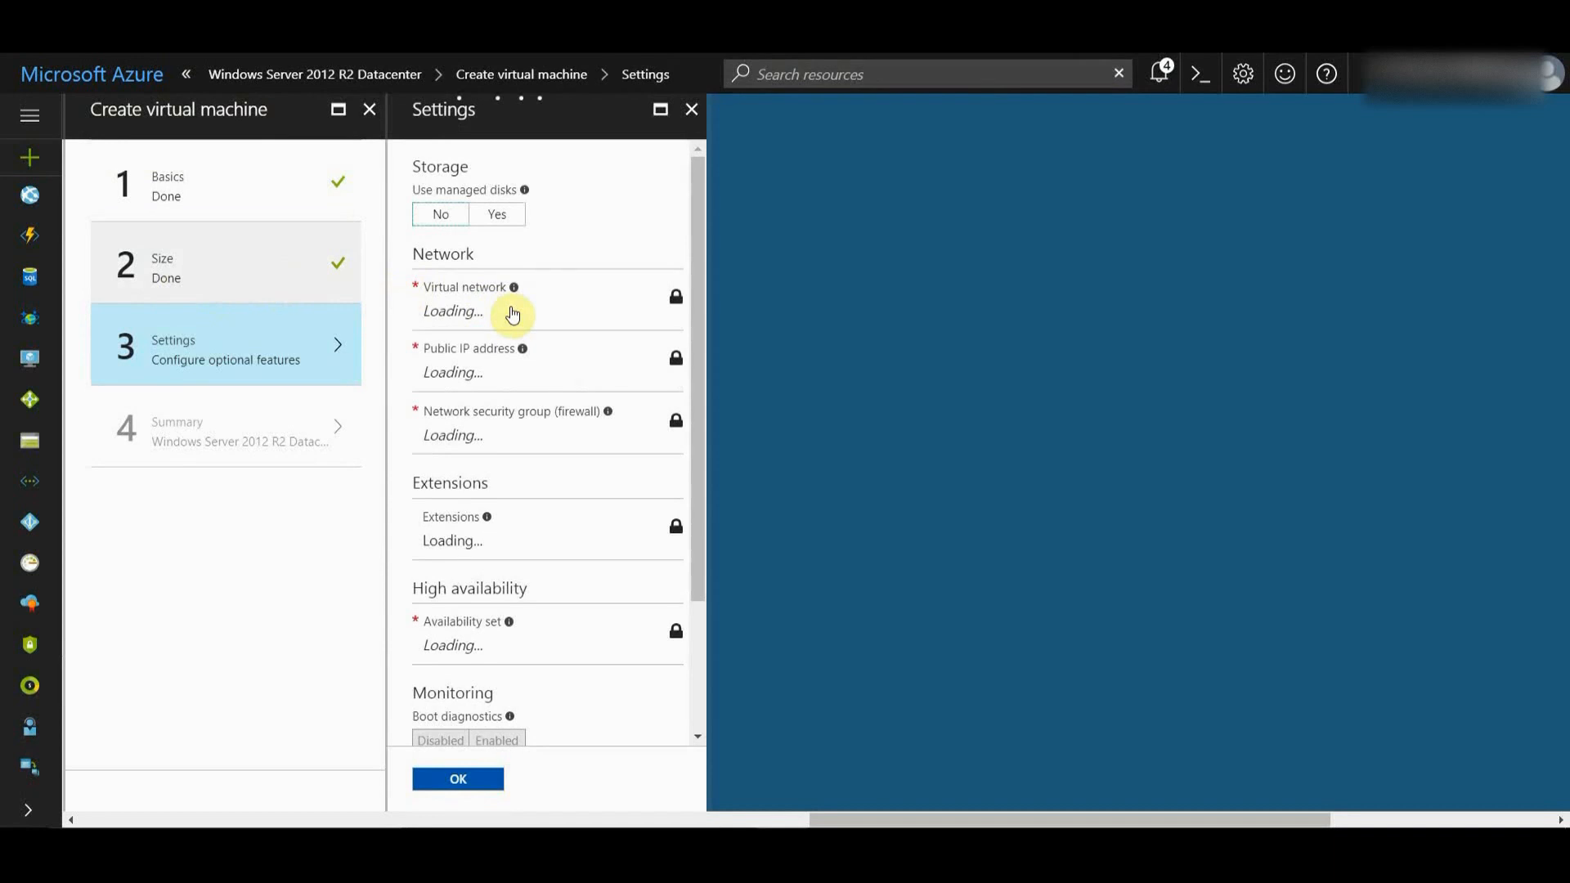
pyautogui.click(245, 263)
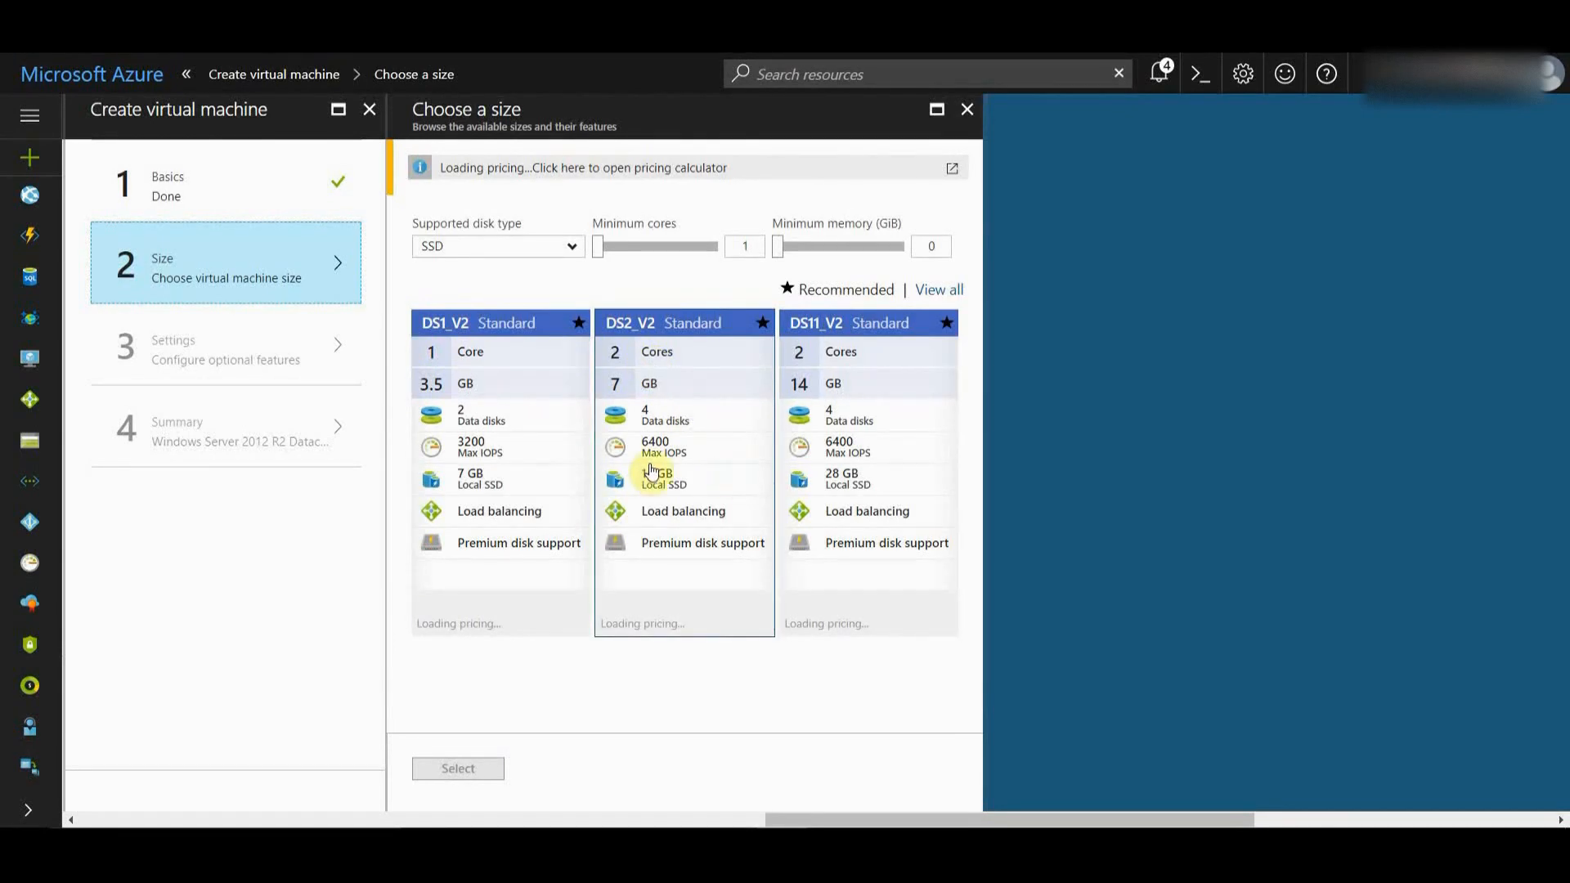
pyautogui.click(577, 376)
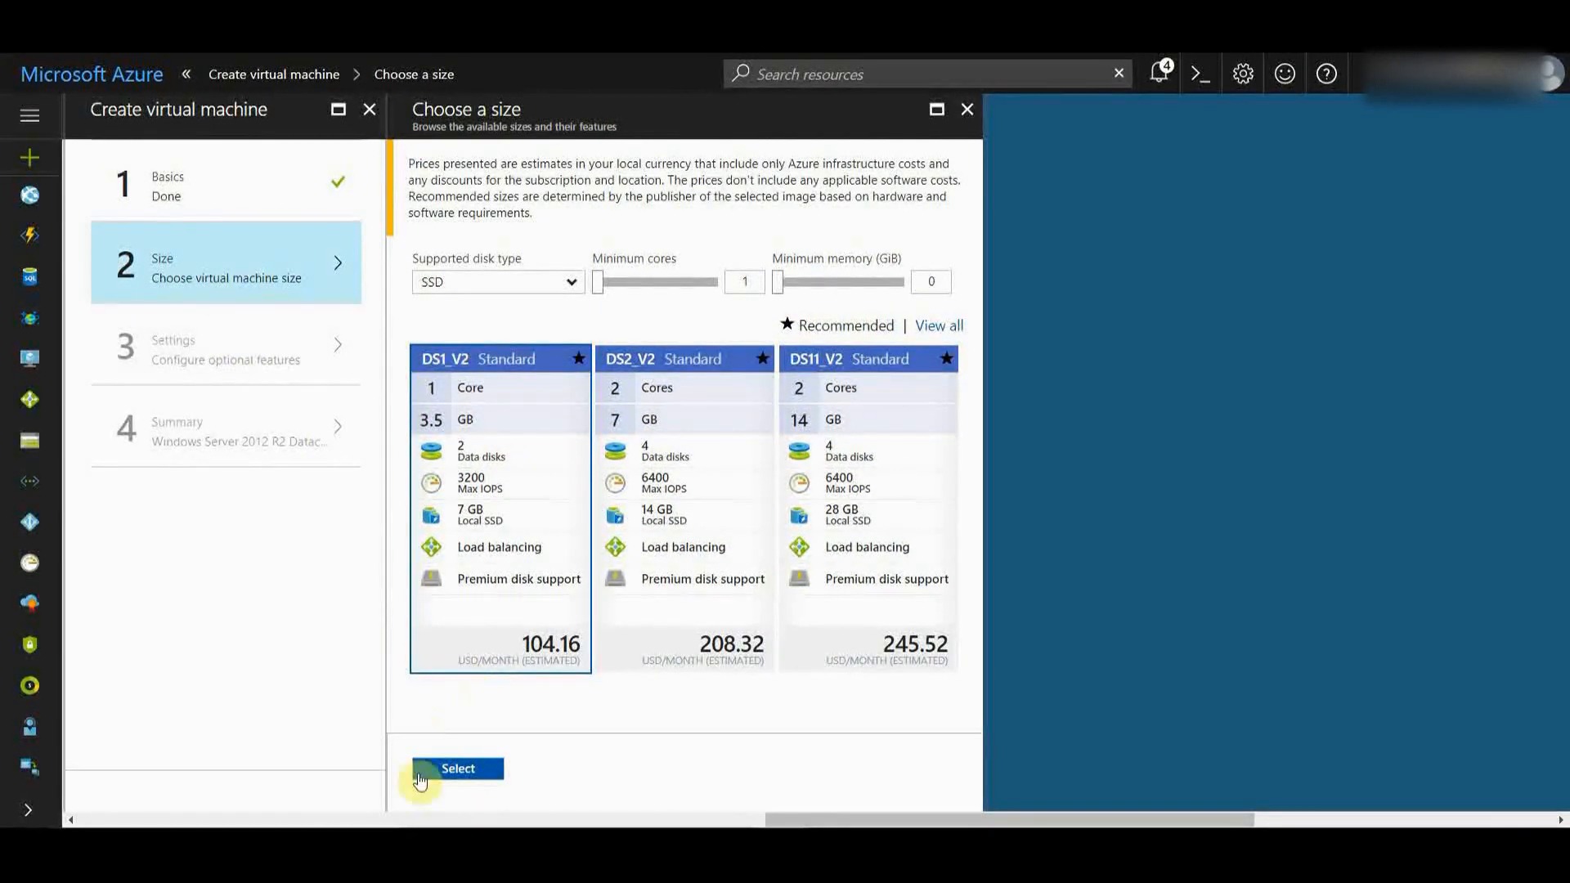
pyautogui.click(457, 772)
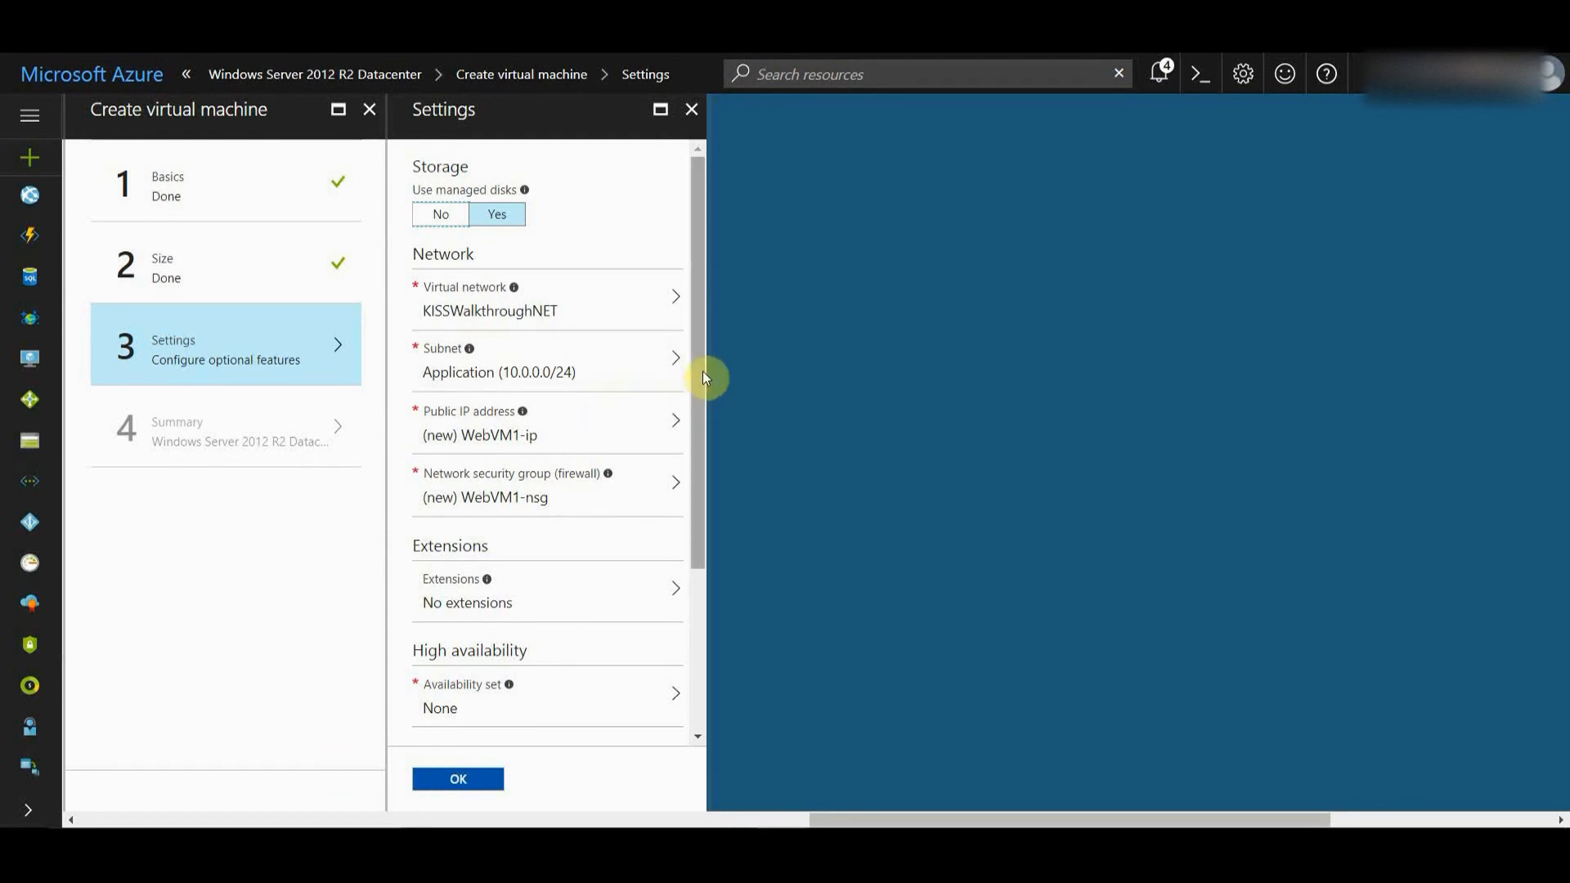
pyautogui.scroll(-2, 703, 404)
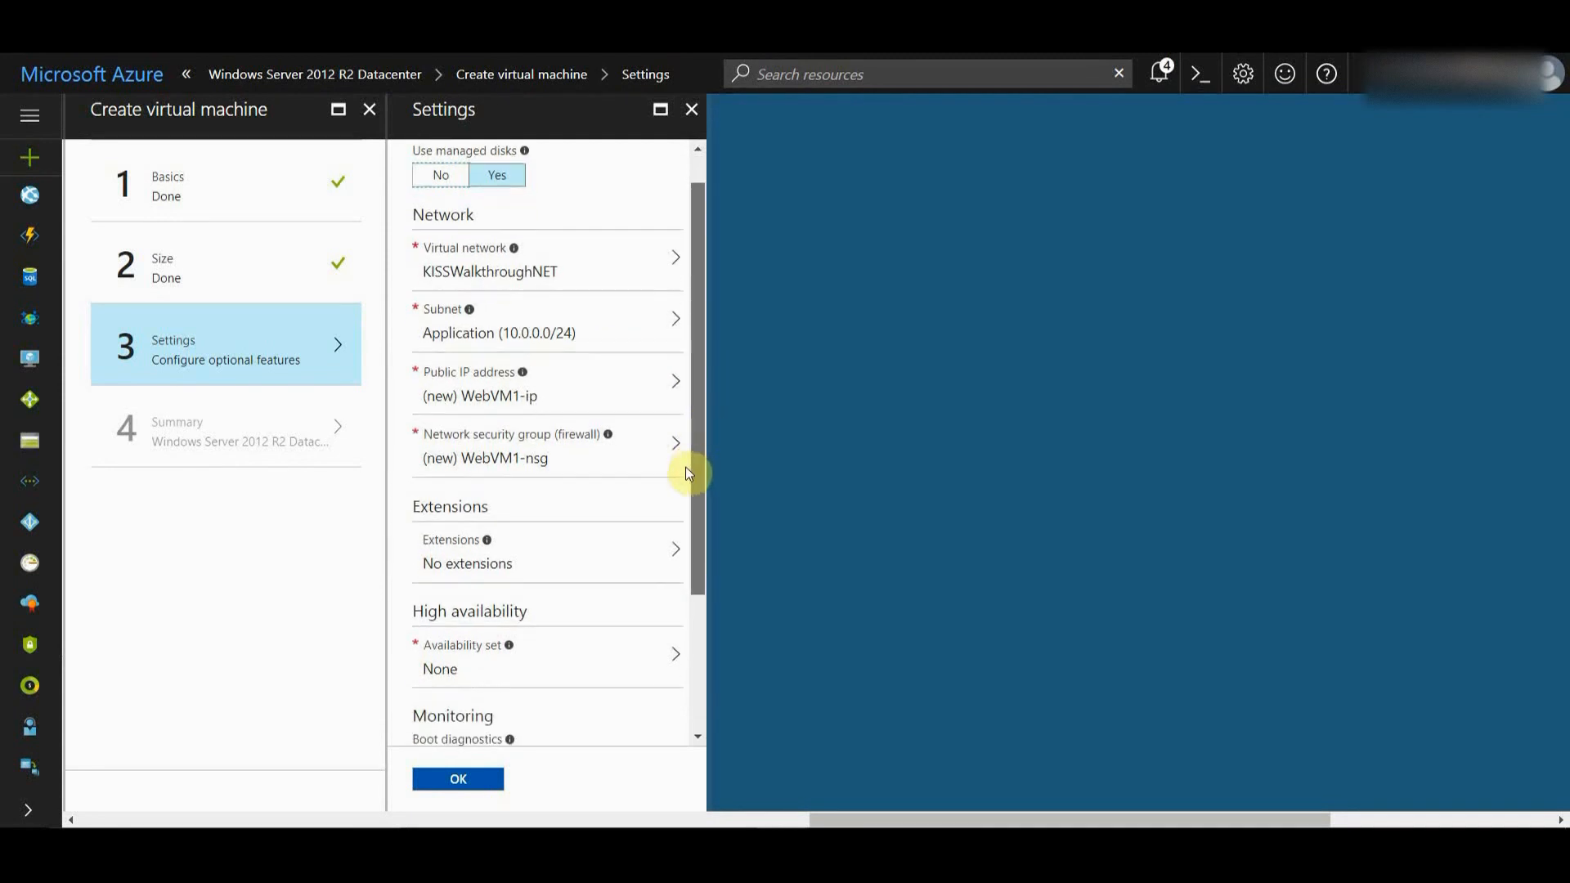
pyautogui.scroll(-1, 684, 487)
pyautogui.scroll(-3, 676, 561)
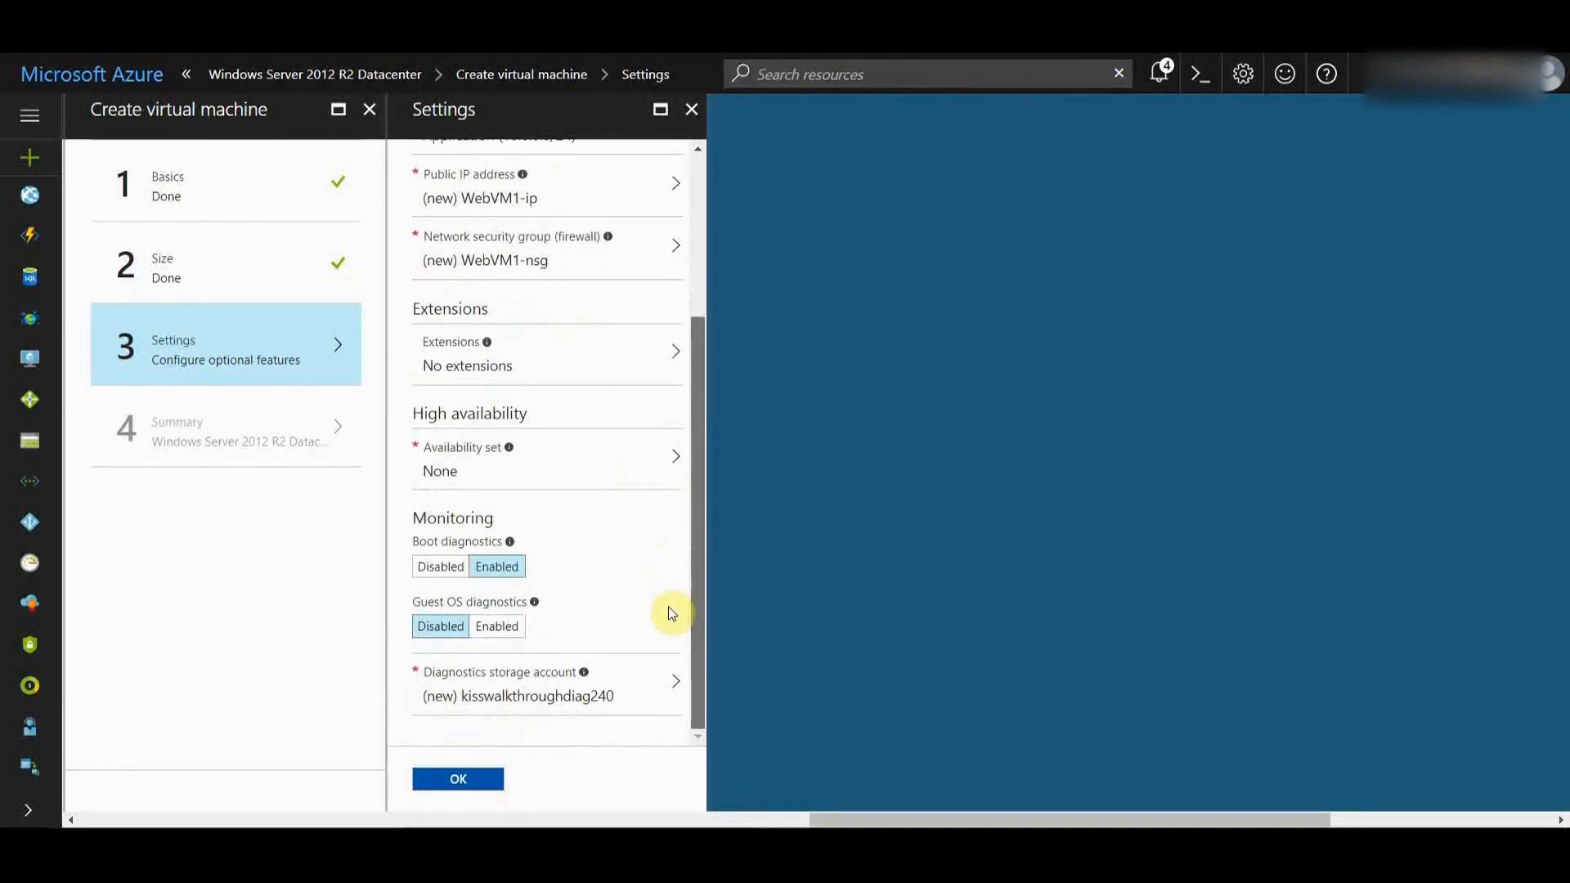
pyautogui.scroll(1, 676, 360)
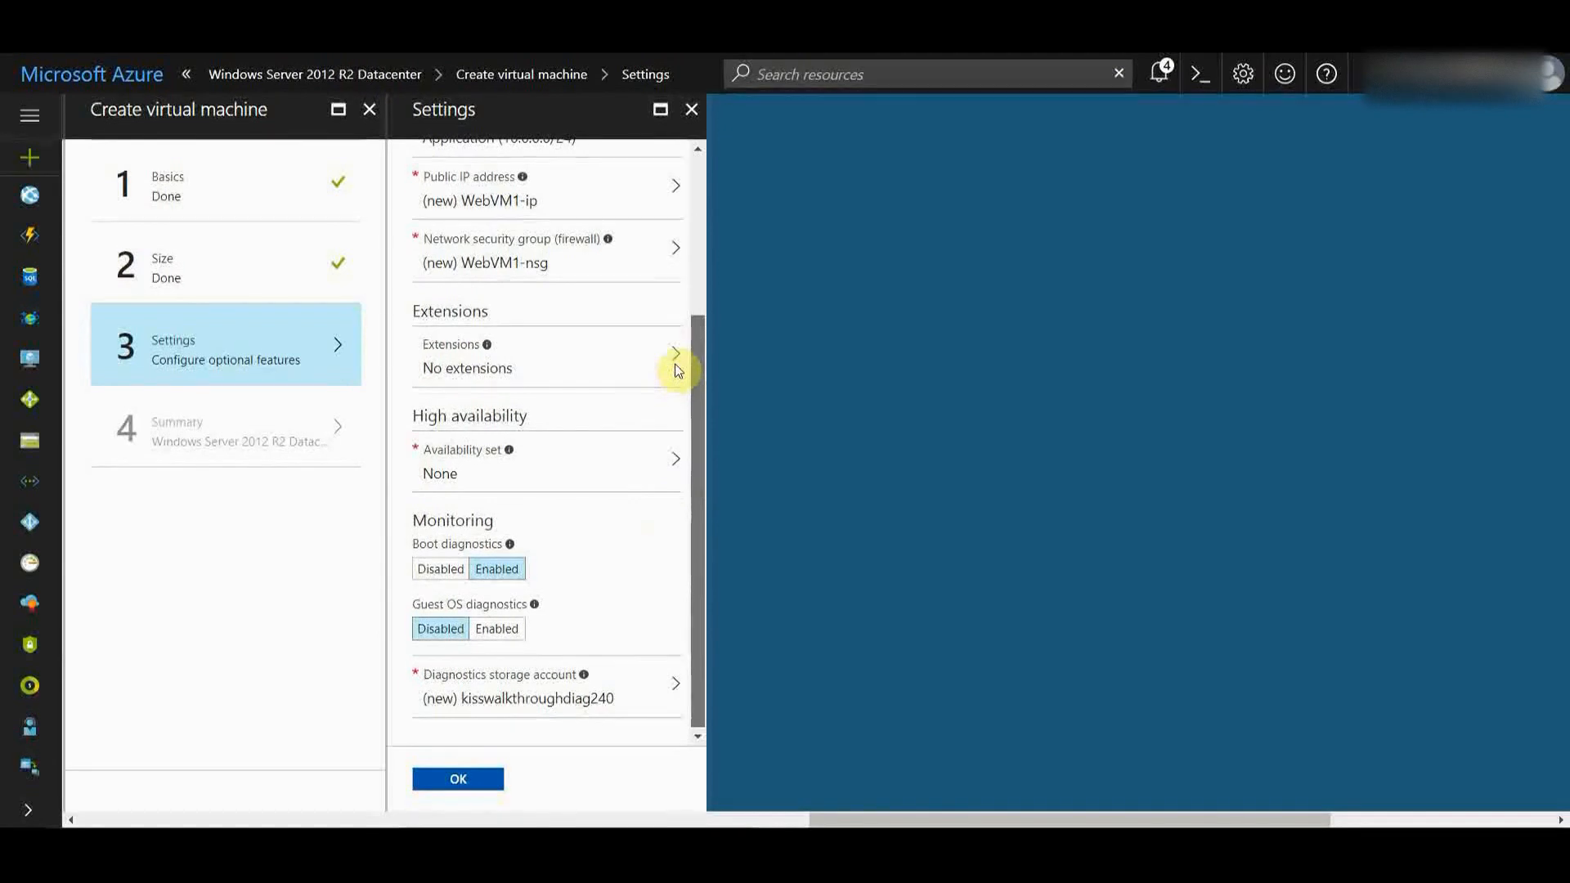
pyautogui.scroll(3, 679, 354)
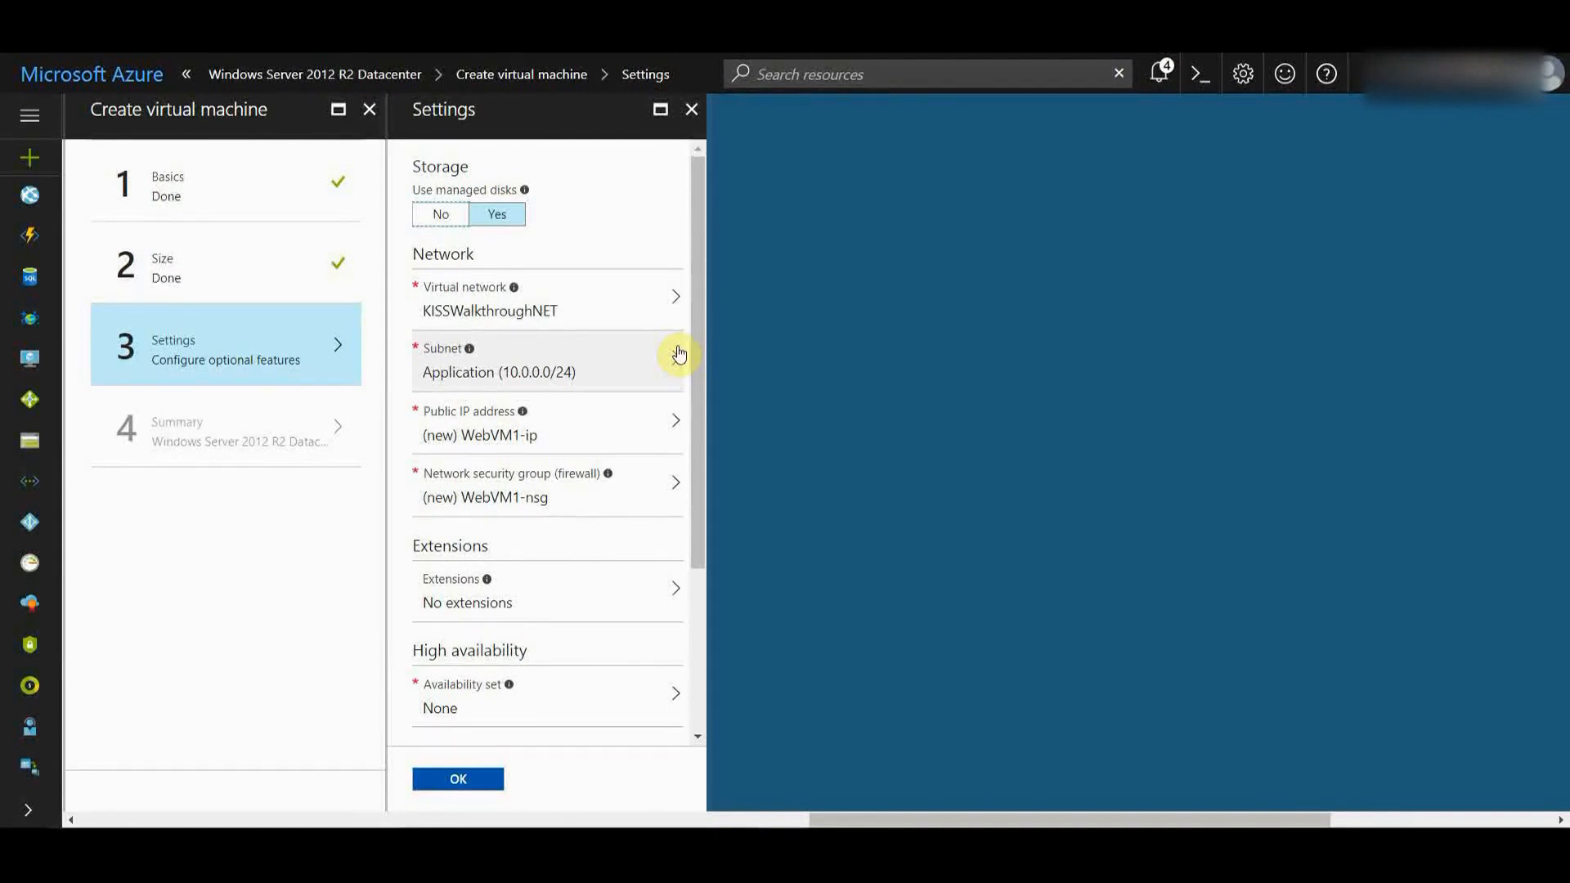
# - Create a new network security group renamed AppsNSG and begin adding an inbound rule
pyautogui.click(537, 478)
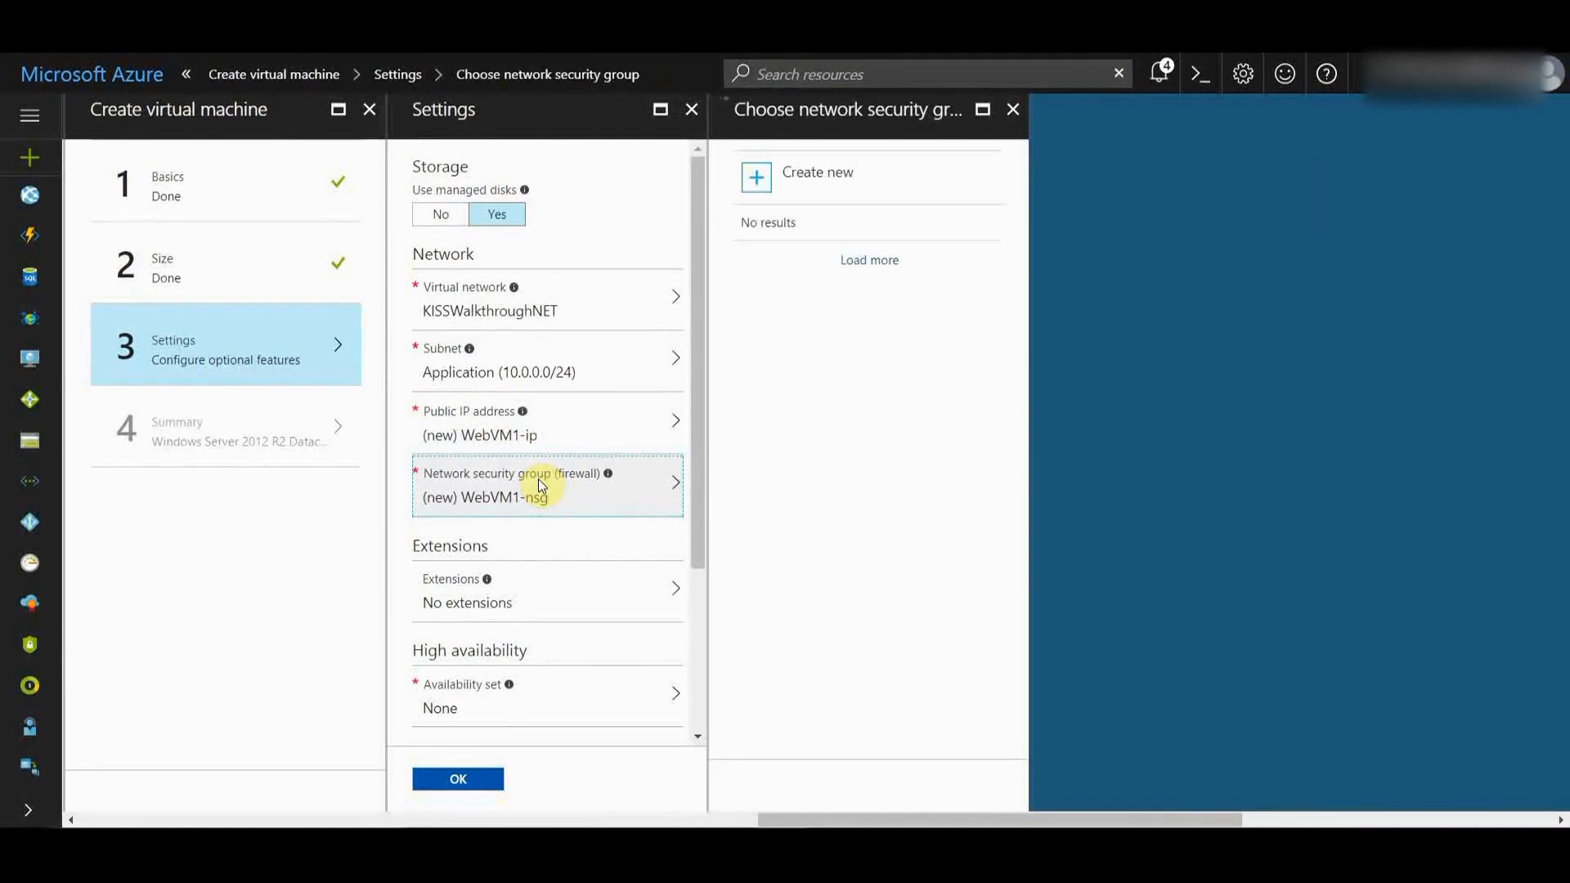
pyautogui.click(838, 185)
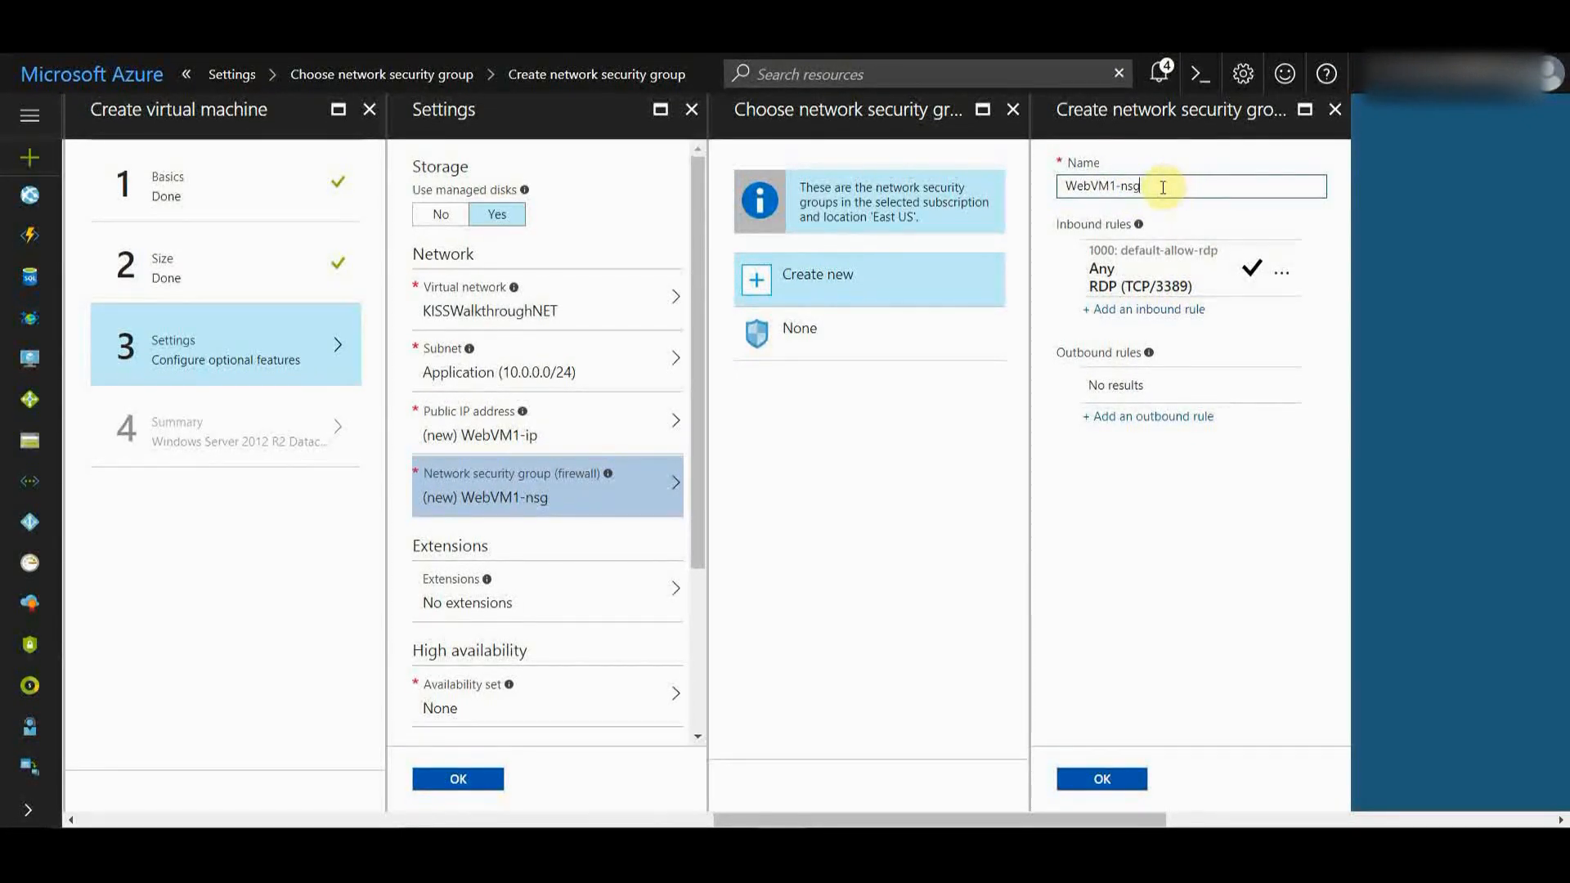
pyautogui.moveTo(1161, 187); pyautogui.dragTo(1044, 183)
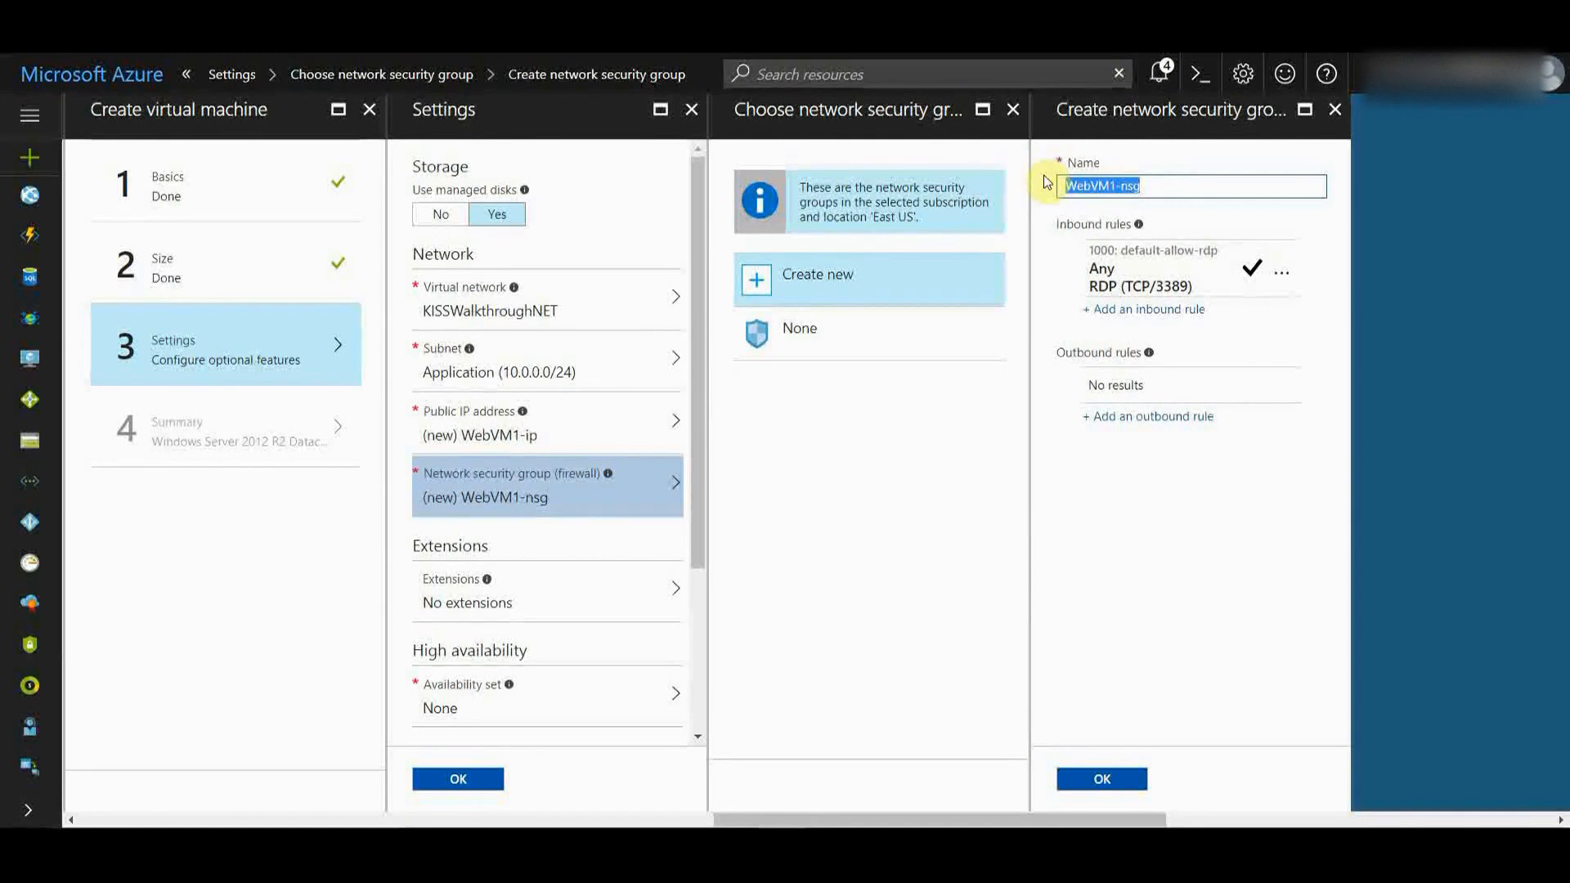
pyautogui.write('AppsNSG')
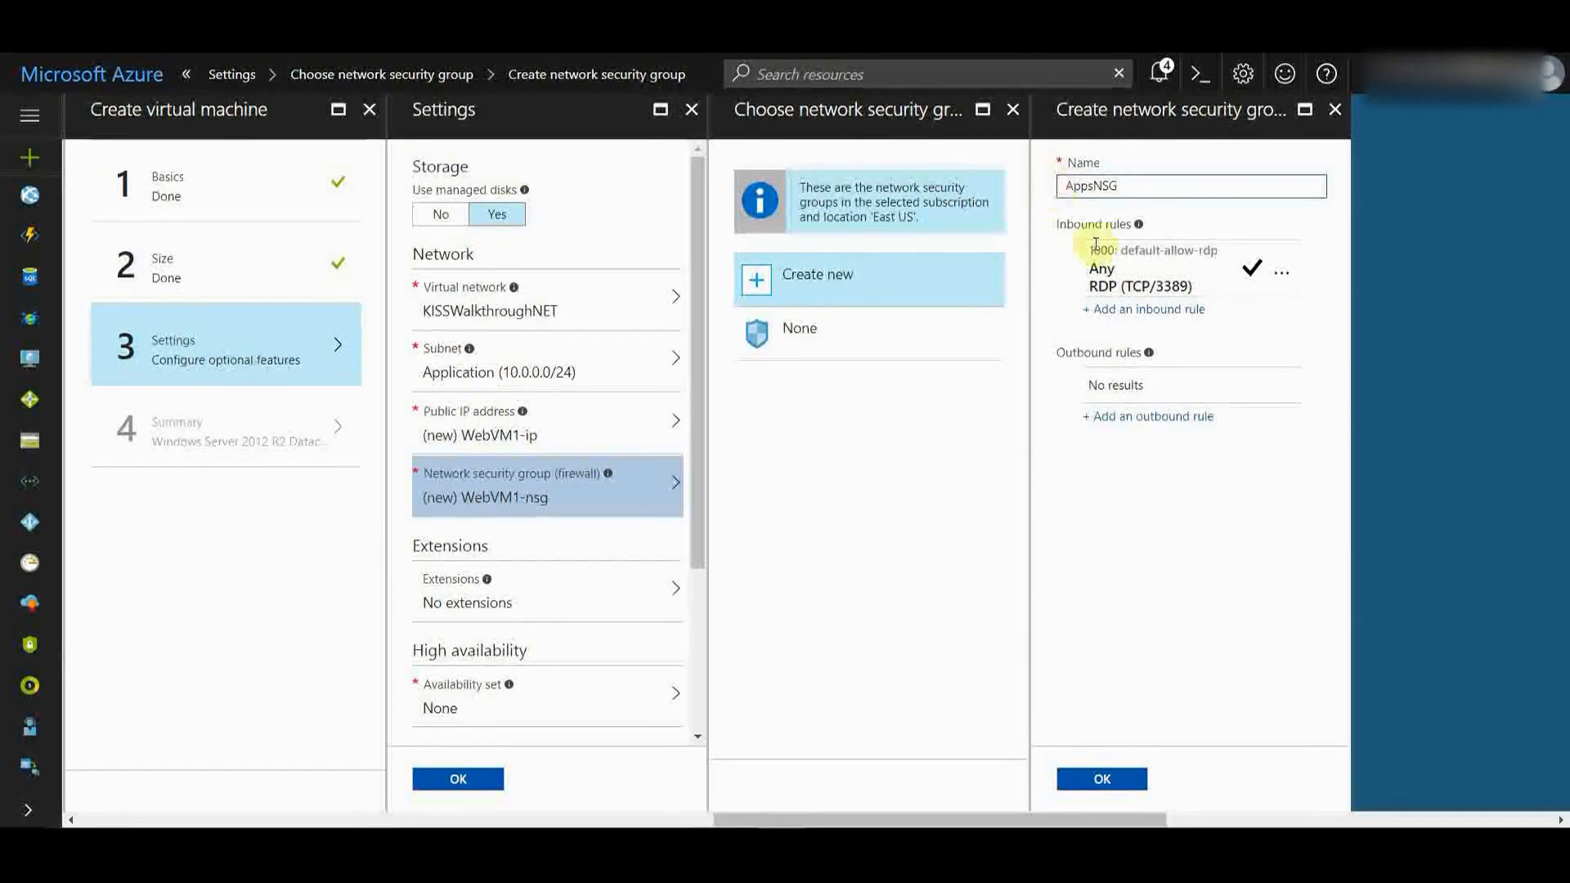
pyautogui.click(1185, 319)
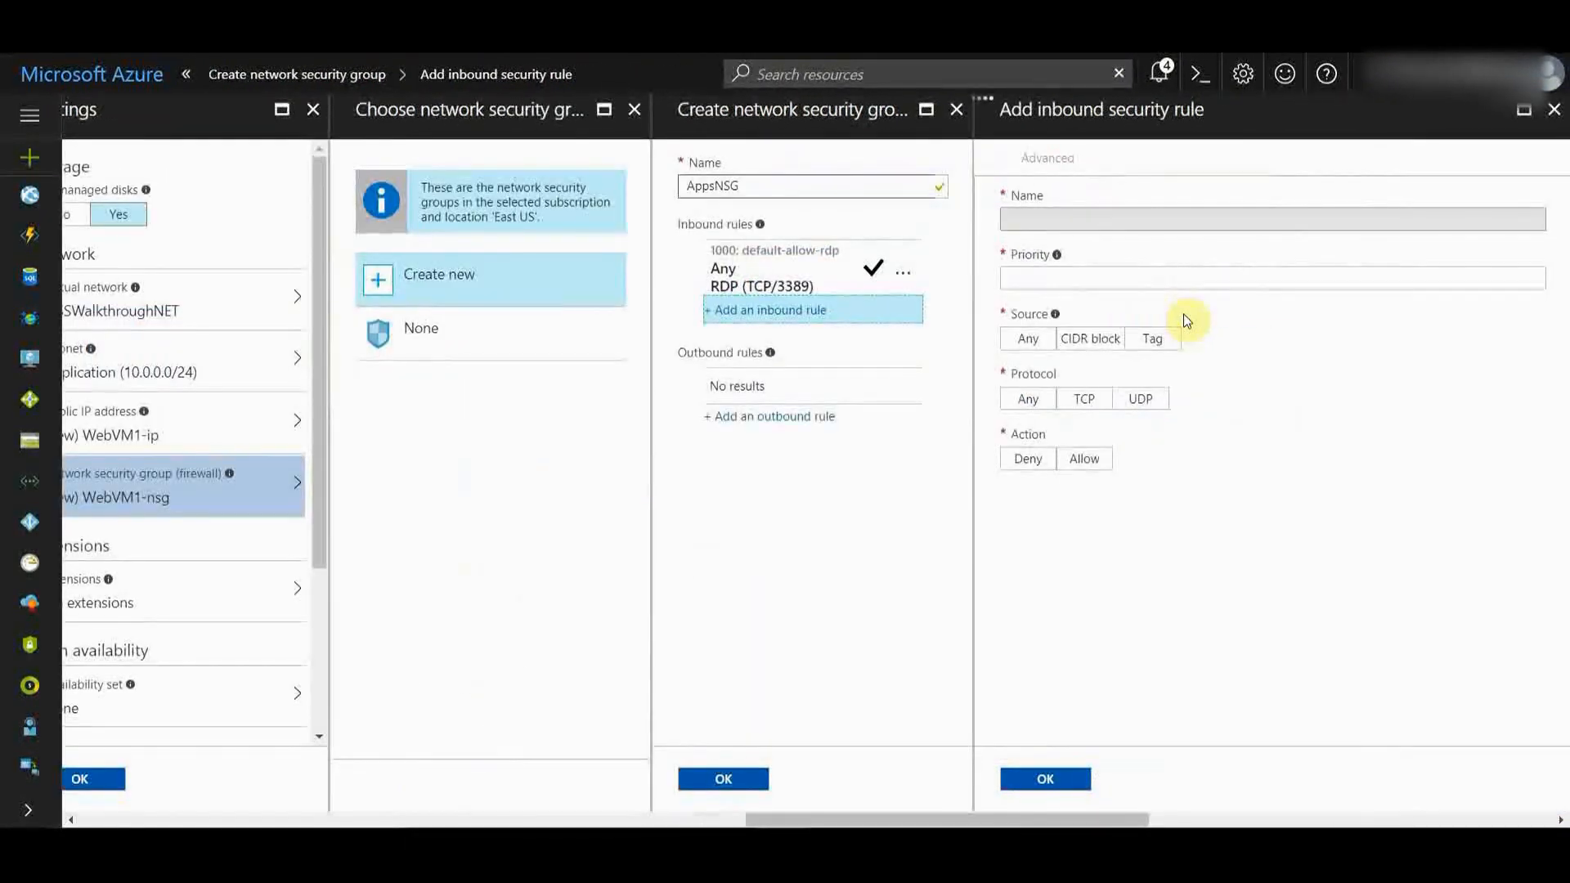
# - Add inbound rule 'HTTP' with priority 100 and HTTP service, then save AppsNSG
pyautogui.click(1047, 219)
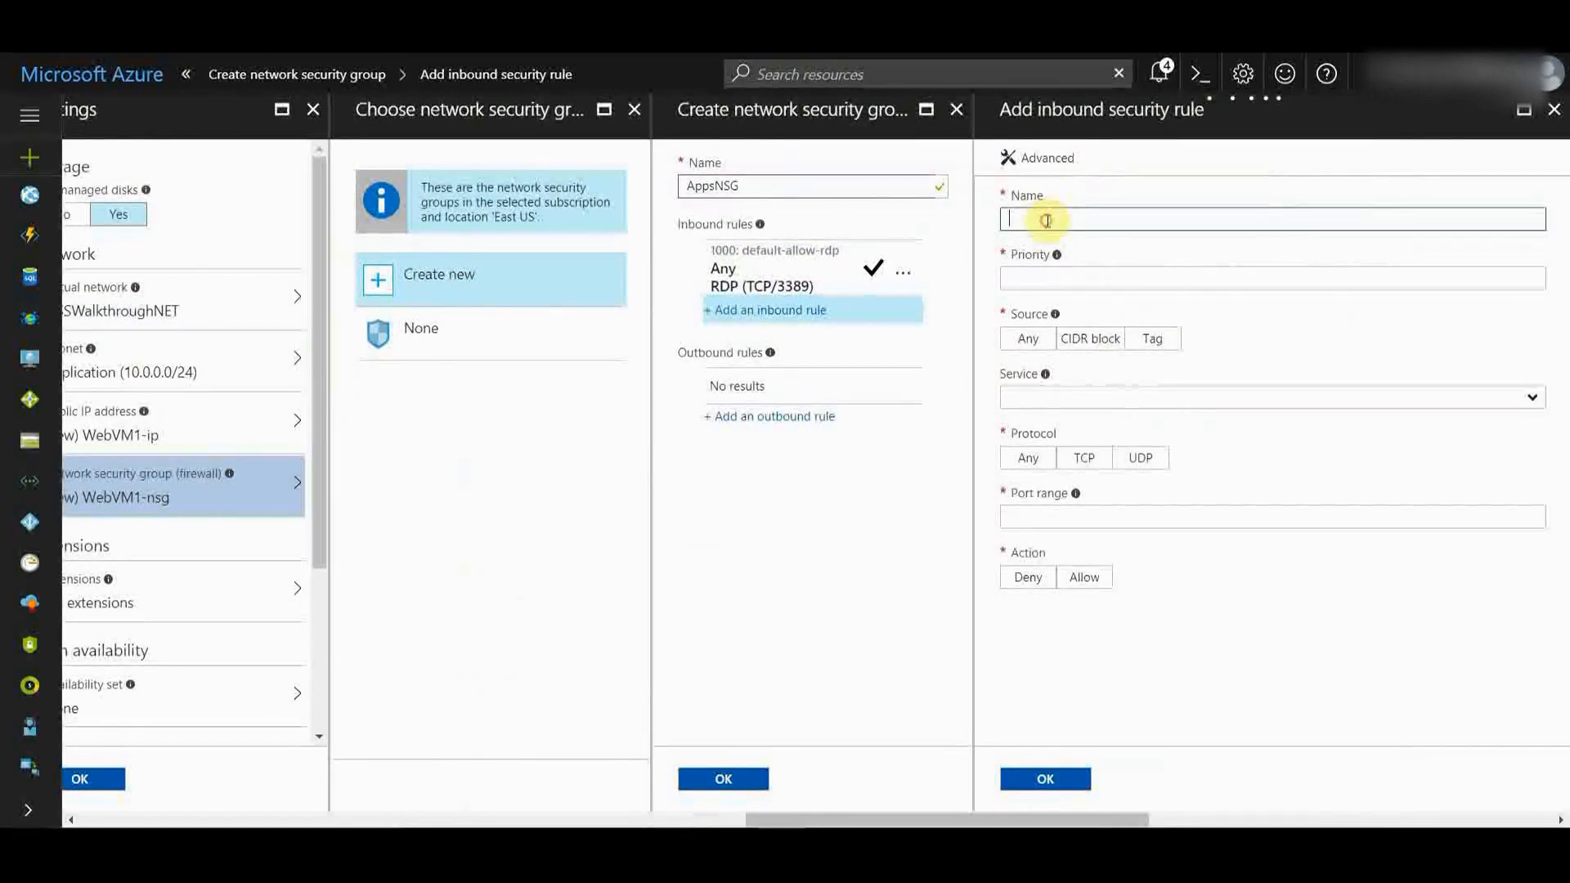
pyautogui.write('HTTP')
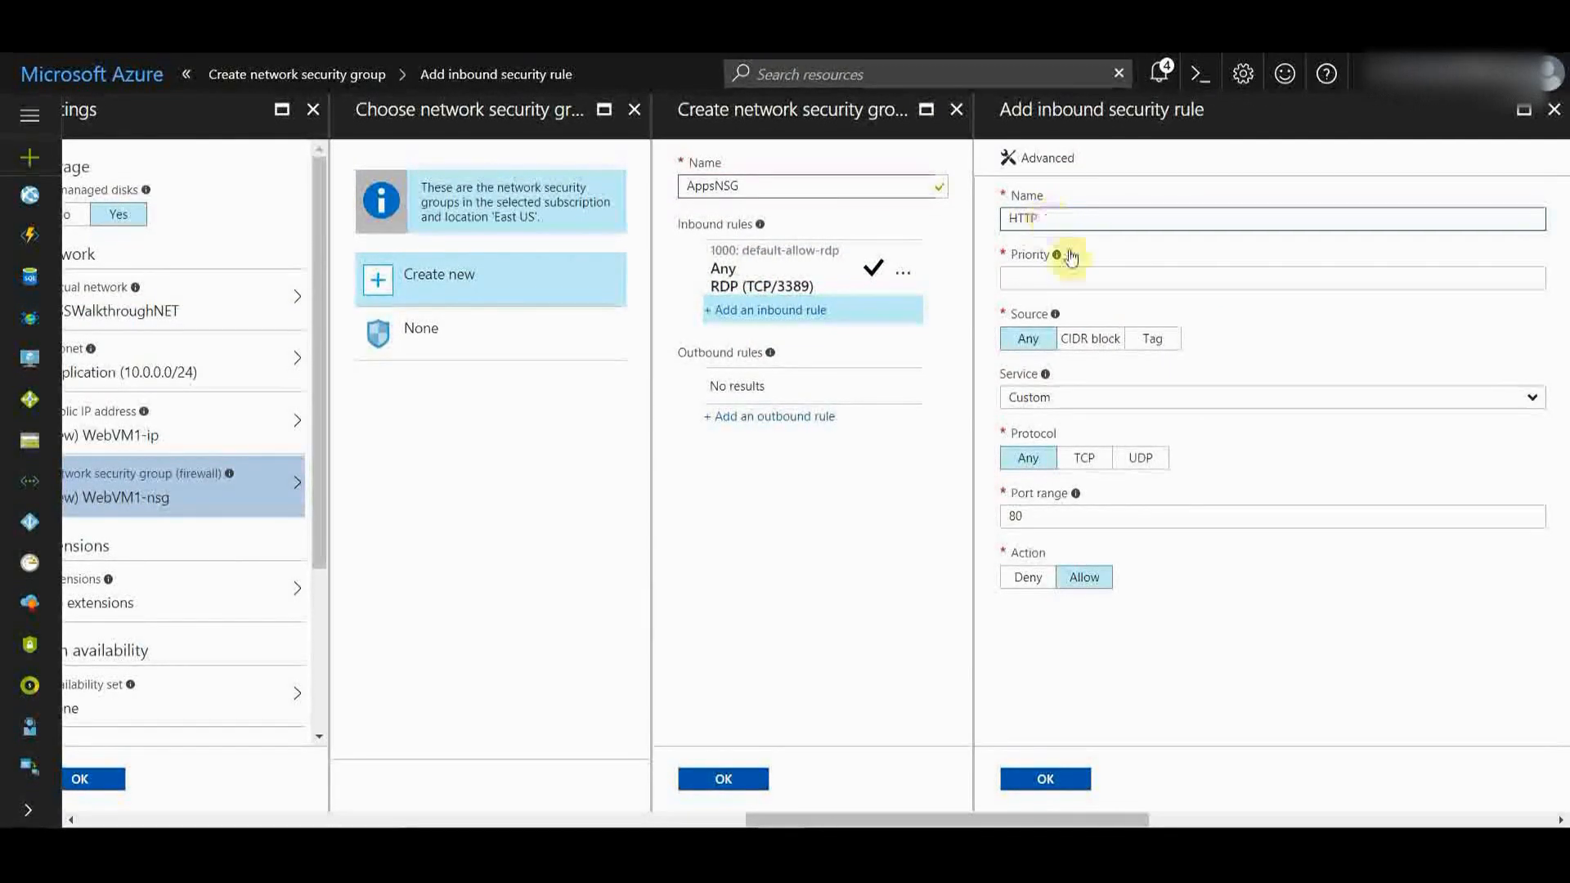
pyautogui.click(1058, 282)
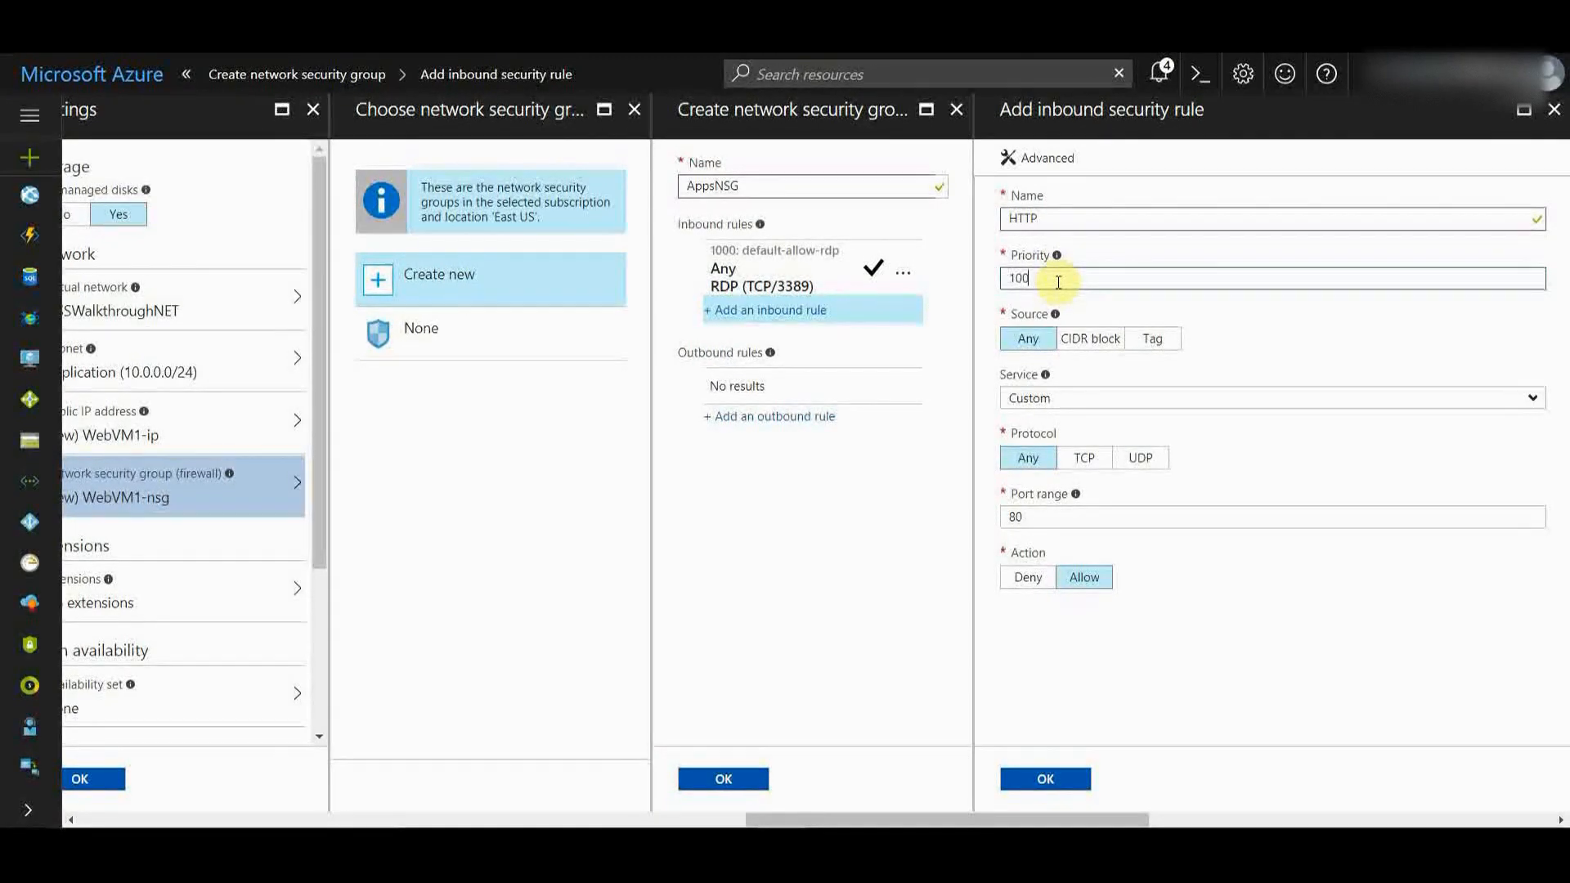
pyautogui.click(1039, 398)
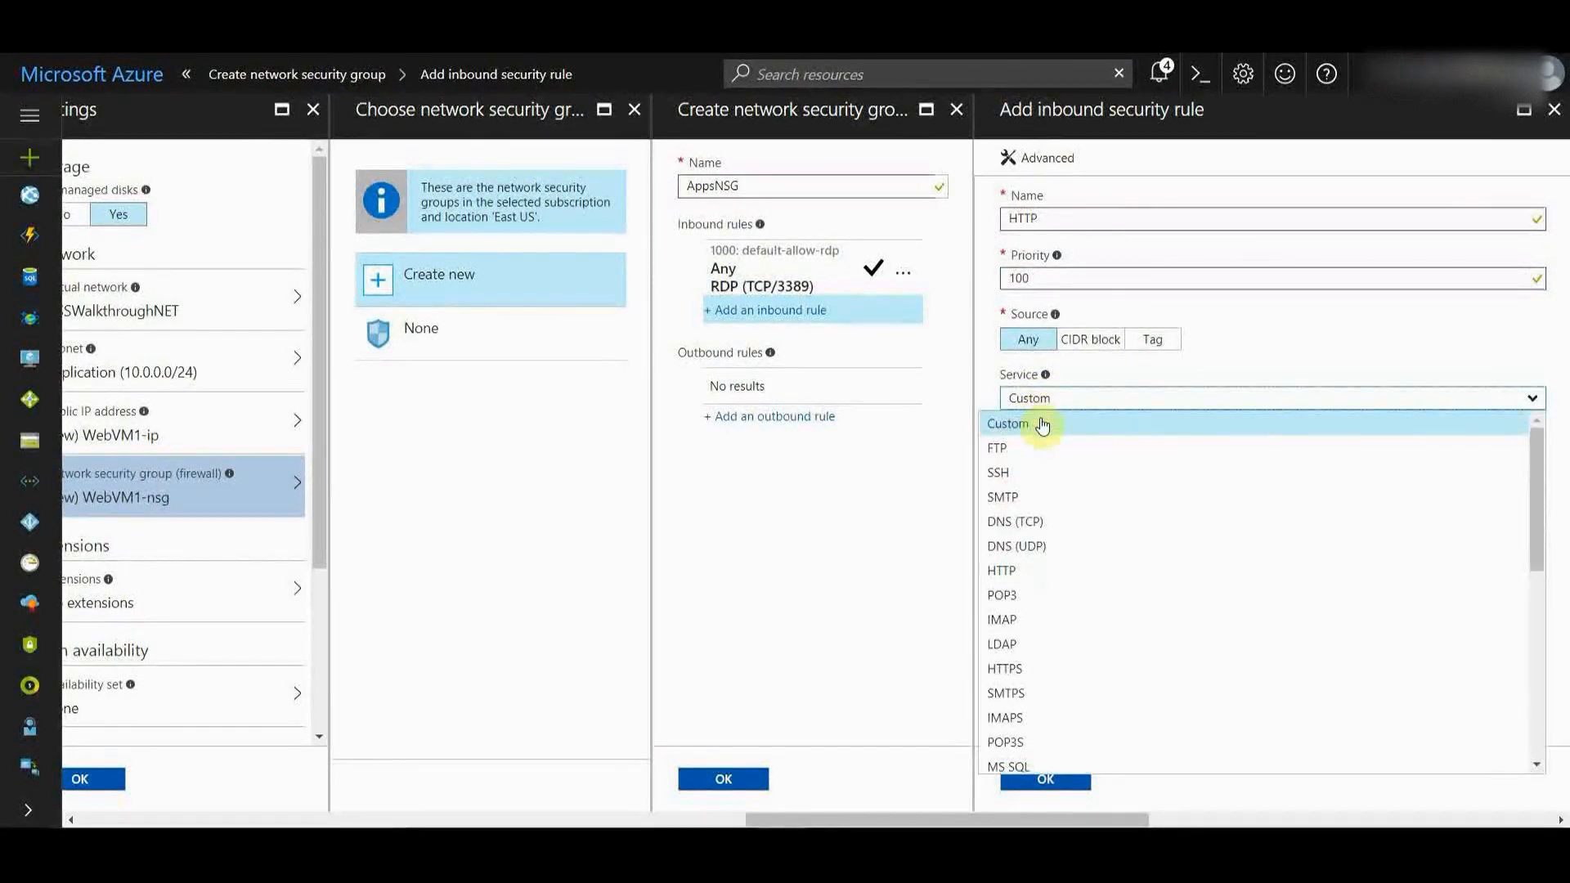
pyautogui.click(1006, 572)
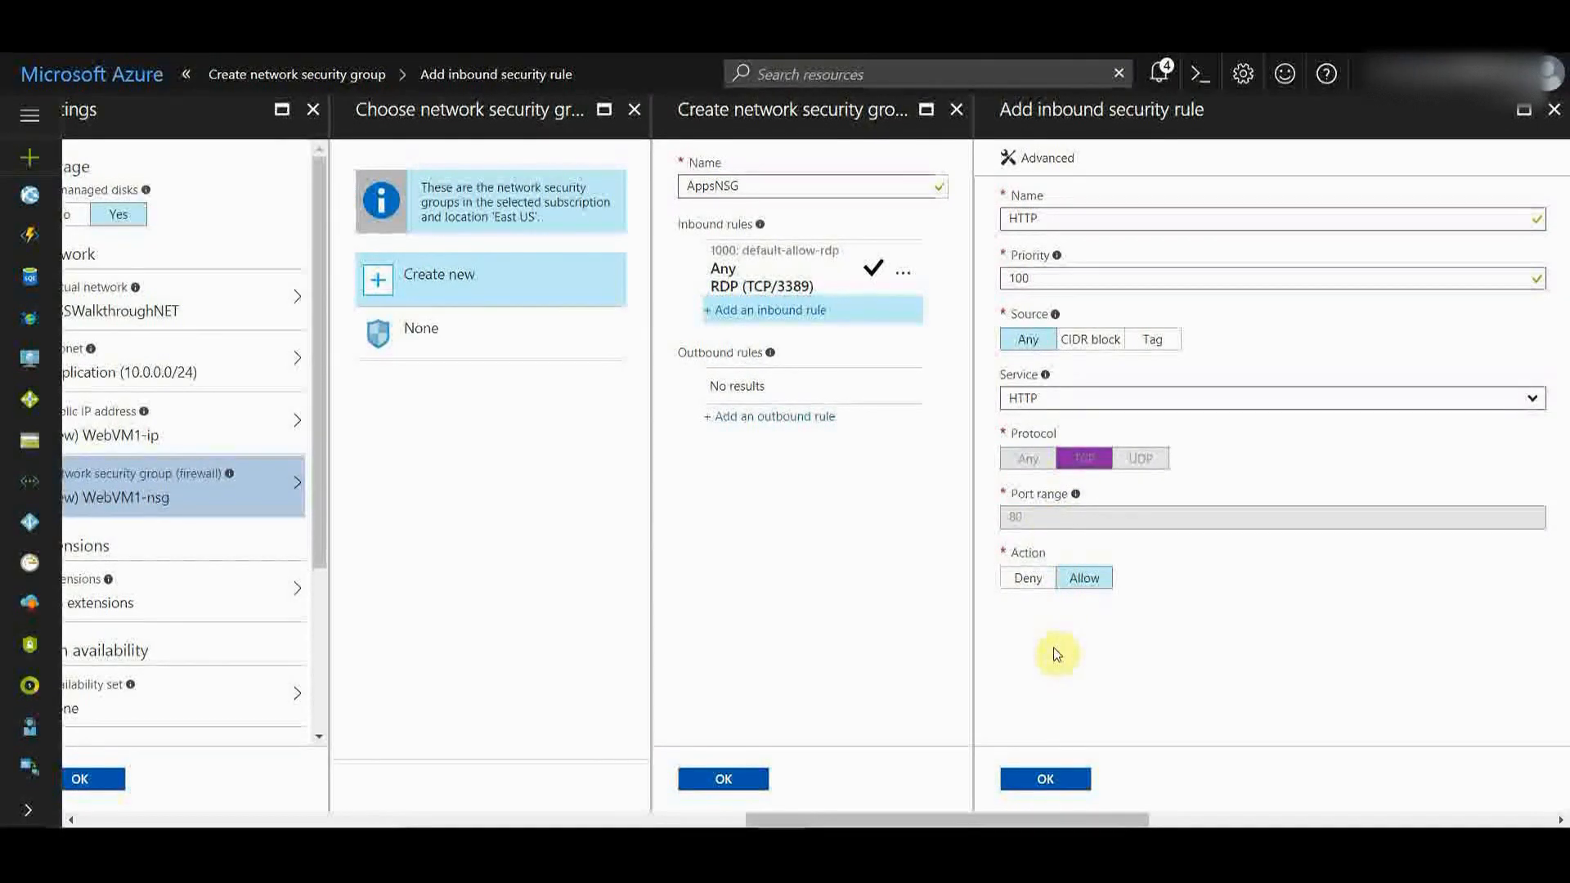
pyautogui.click(1044, 776)
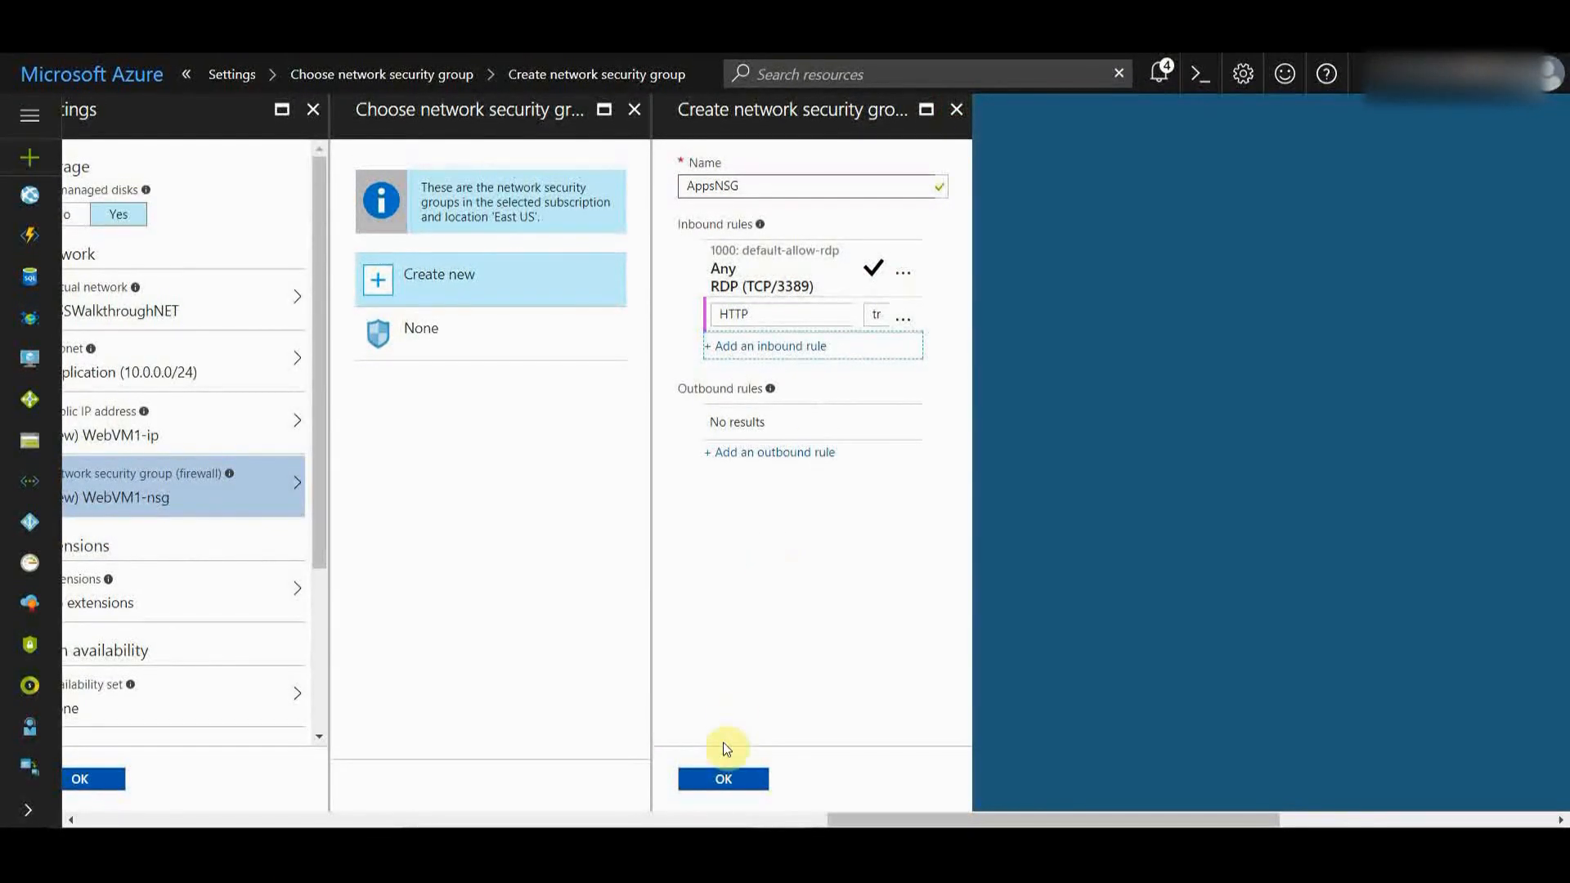
pyautogui.click(711, 778)
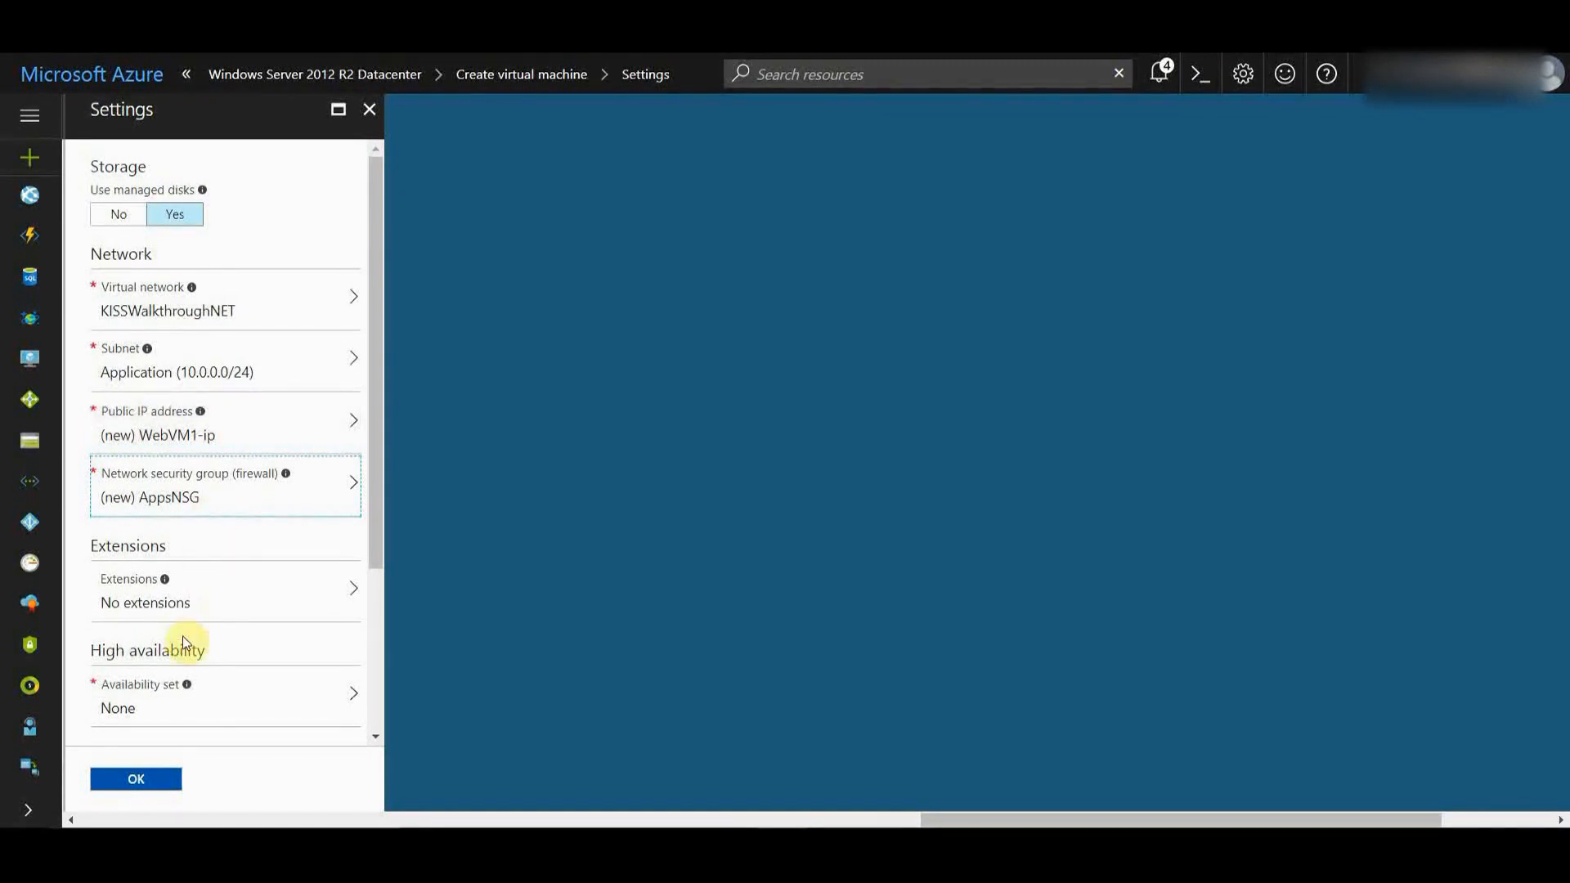
# - Create a new availability set named AppsAVSet with 3 fault domains and 5 update domains
pyautogui.click(158, 683)
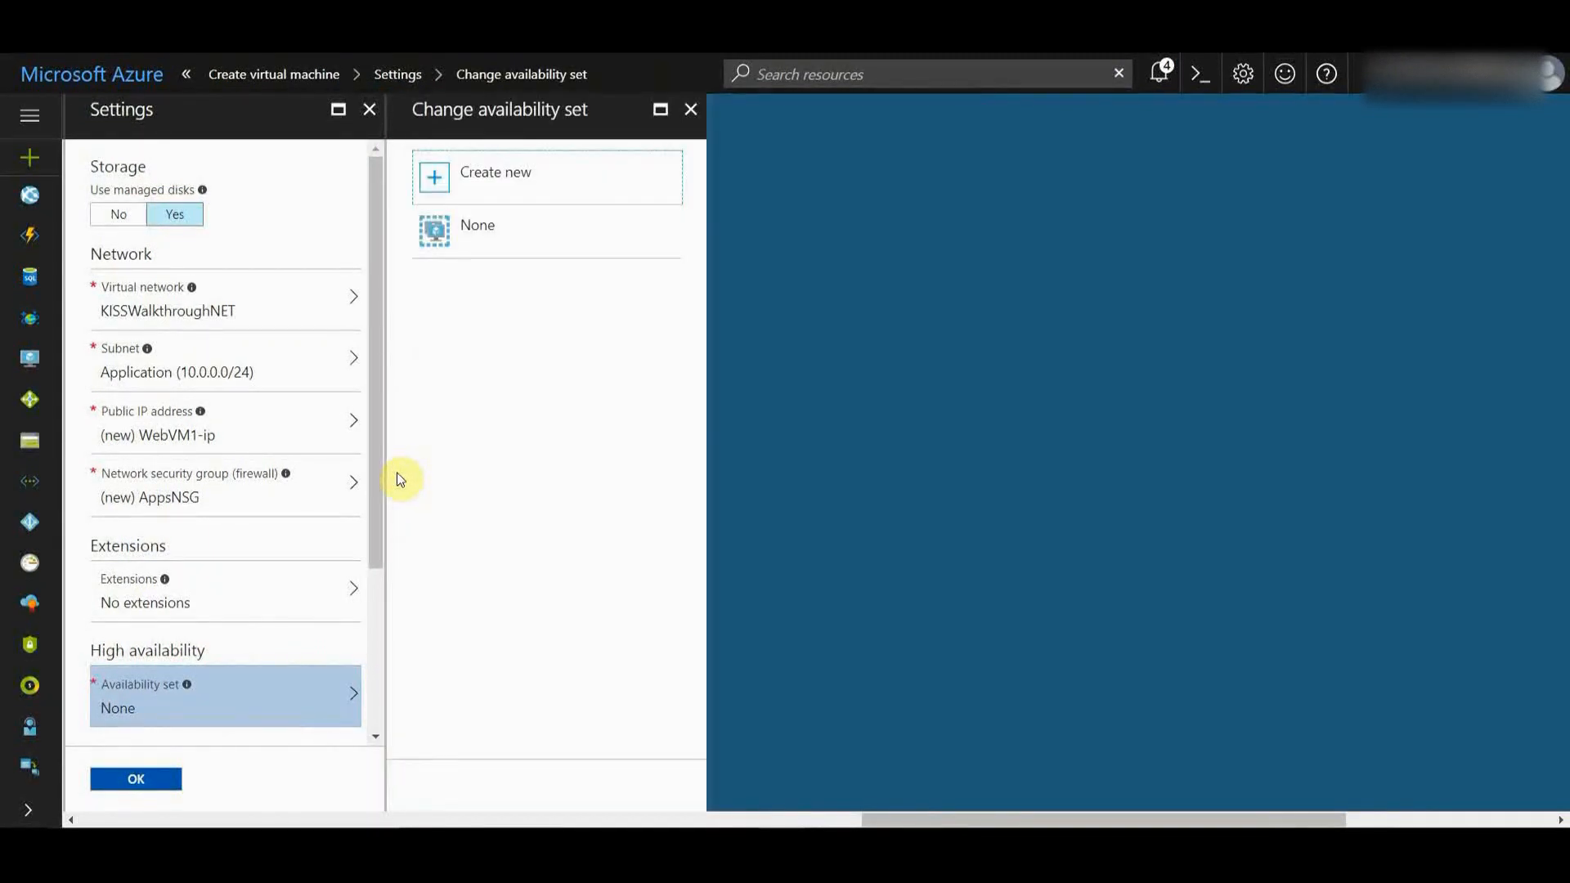
pyautogui.click(529, 191)
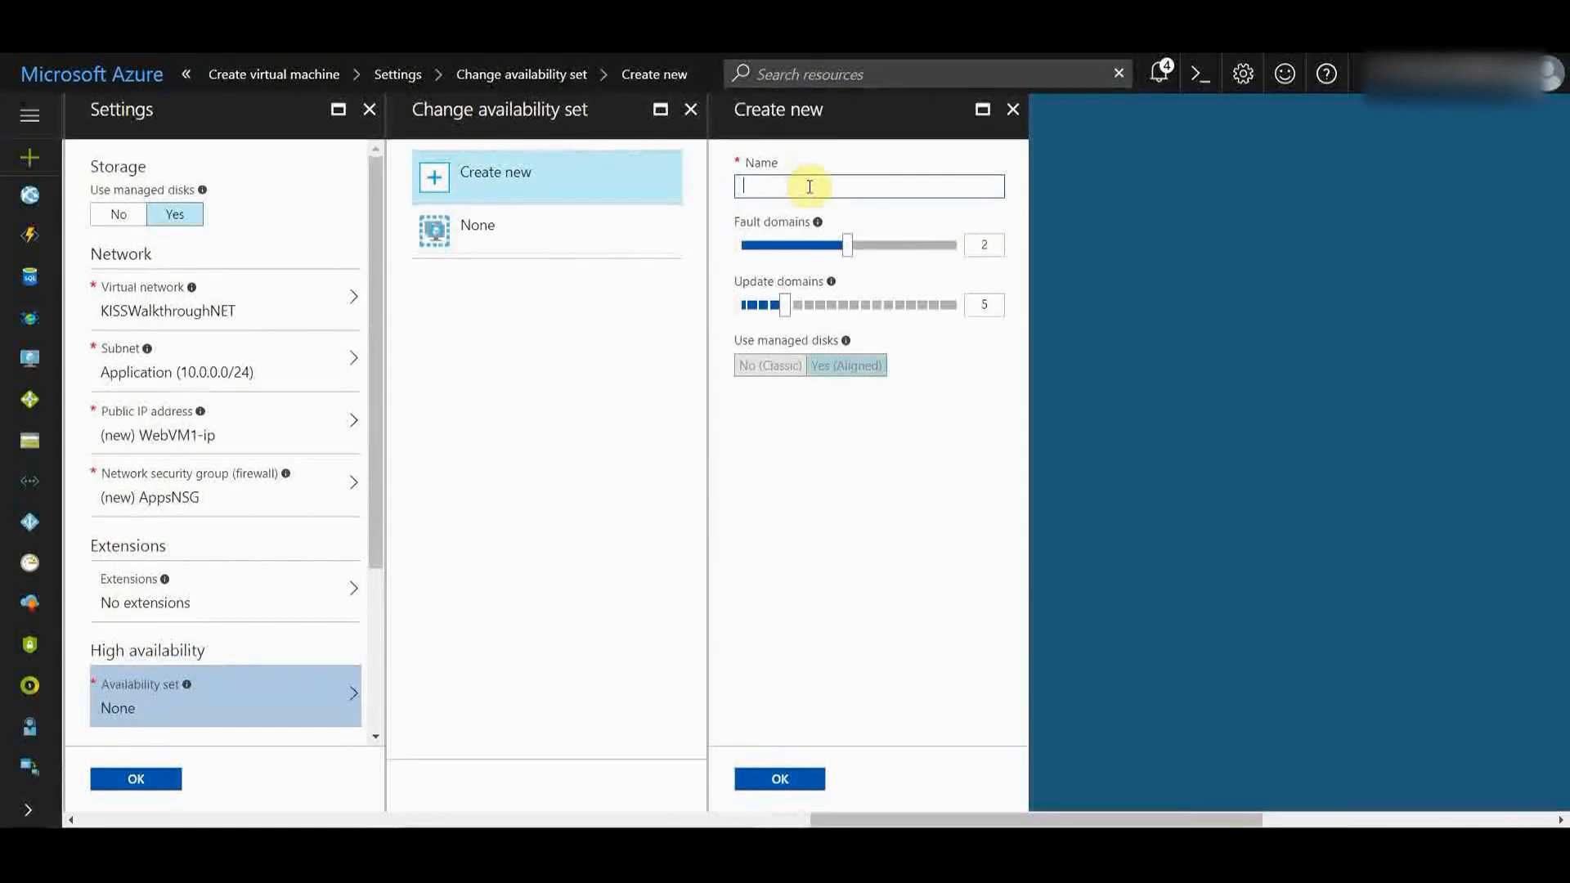
pyautogui.click(808, 187)
pyautogui.write('AppsSet')
pyautogui.press('Left')
pyautogui.press('Left')
pyautogui.write('AV')
pyautogui.click(994, 245)
pyautogui.write('3')
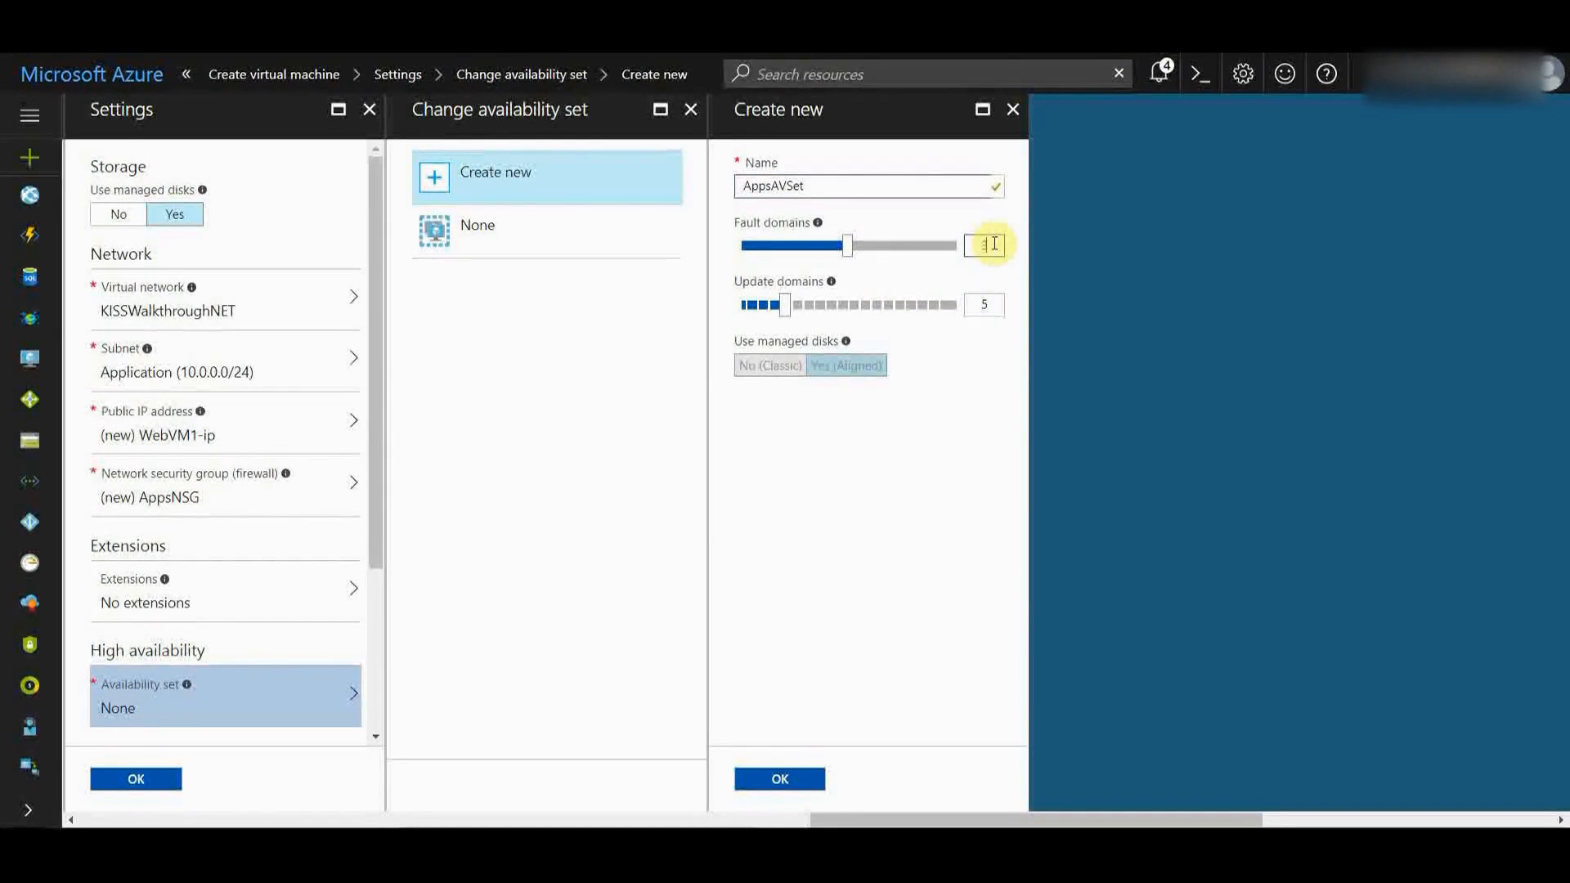
pyautogui.click(955, 394)
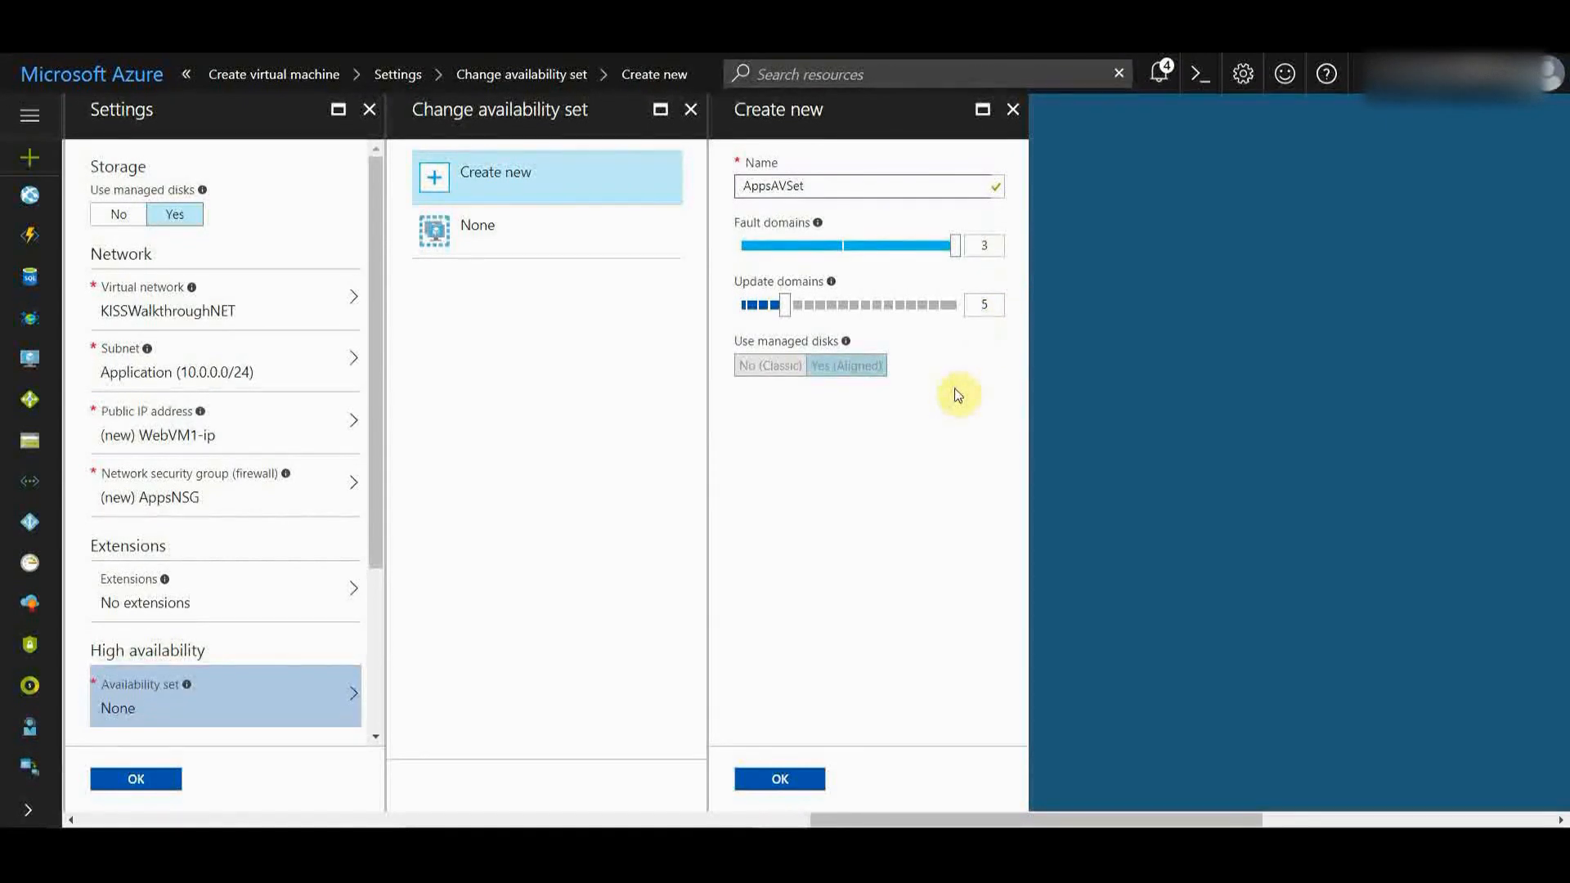
pyautogui.moveTo(820, 225)
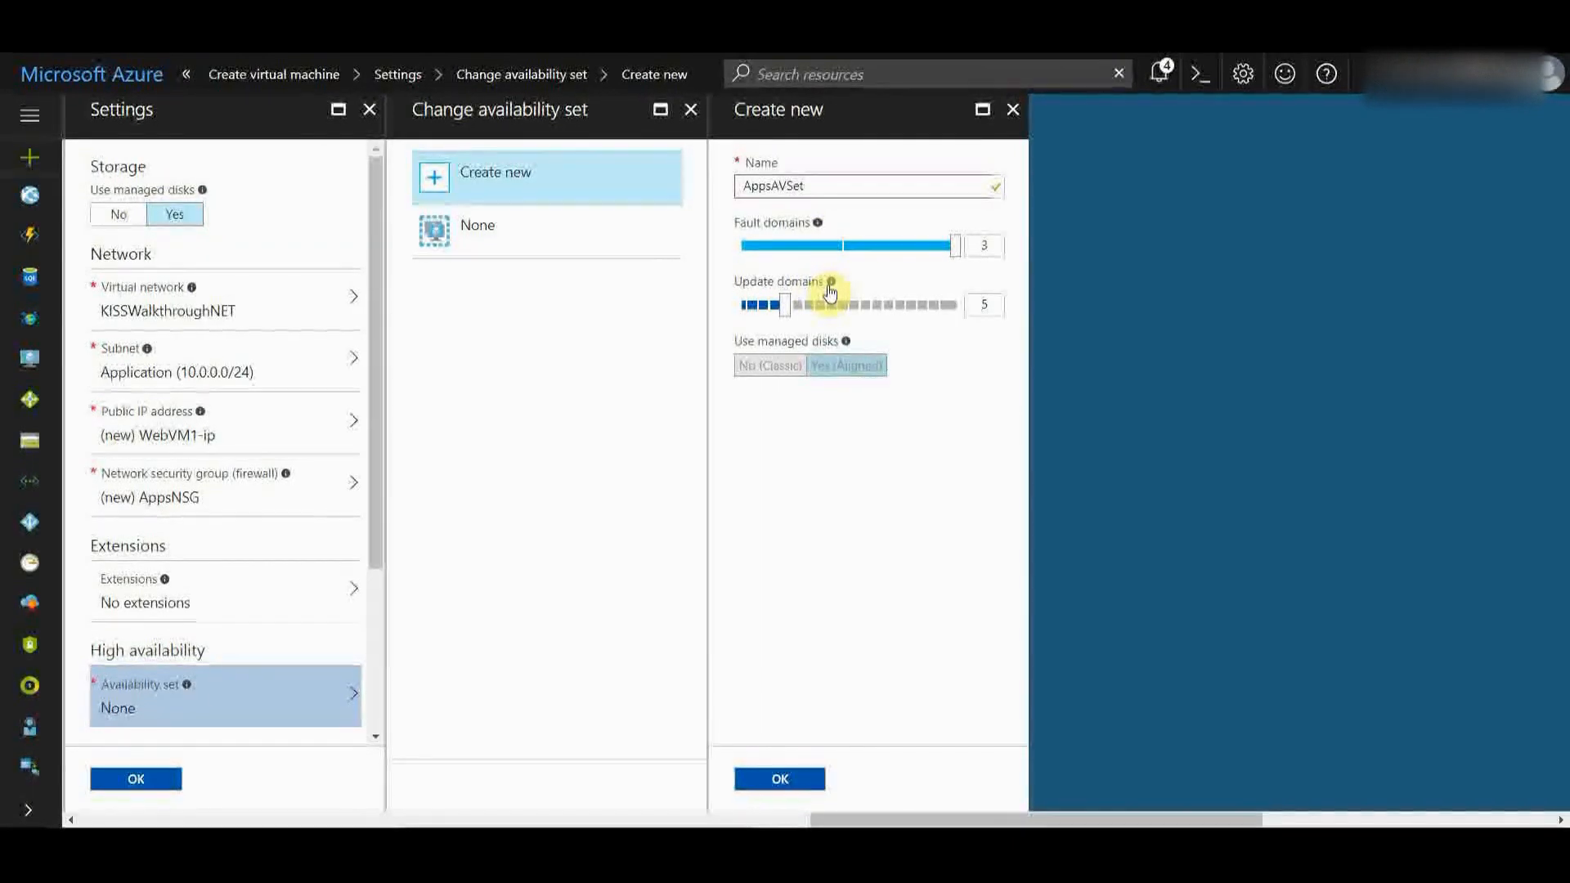
pyautogui.moveTo(831, 283)
# - Save AppsAVSet as the VM's availability set and review the Settings values
pyautogui.click(762, 780)
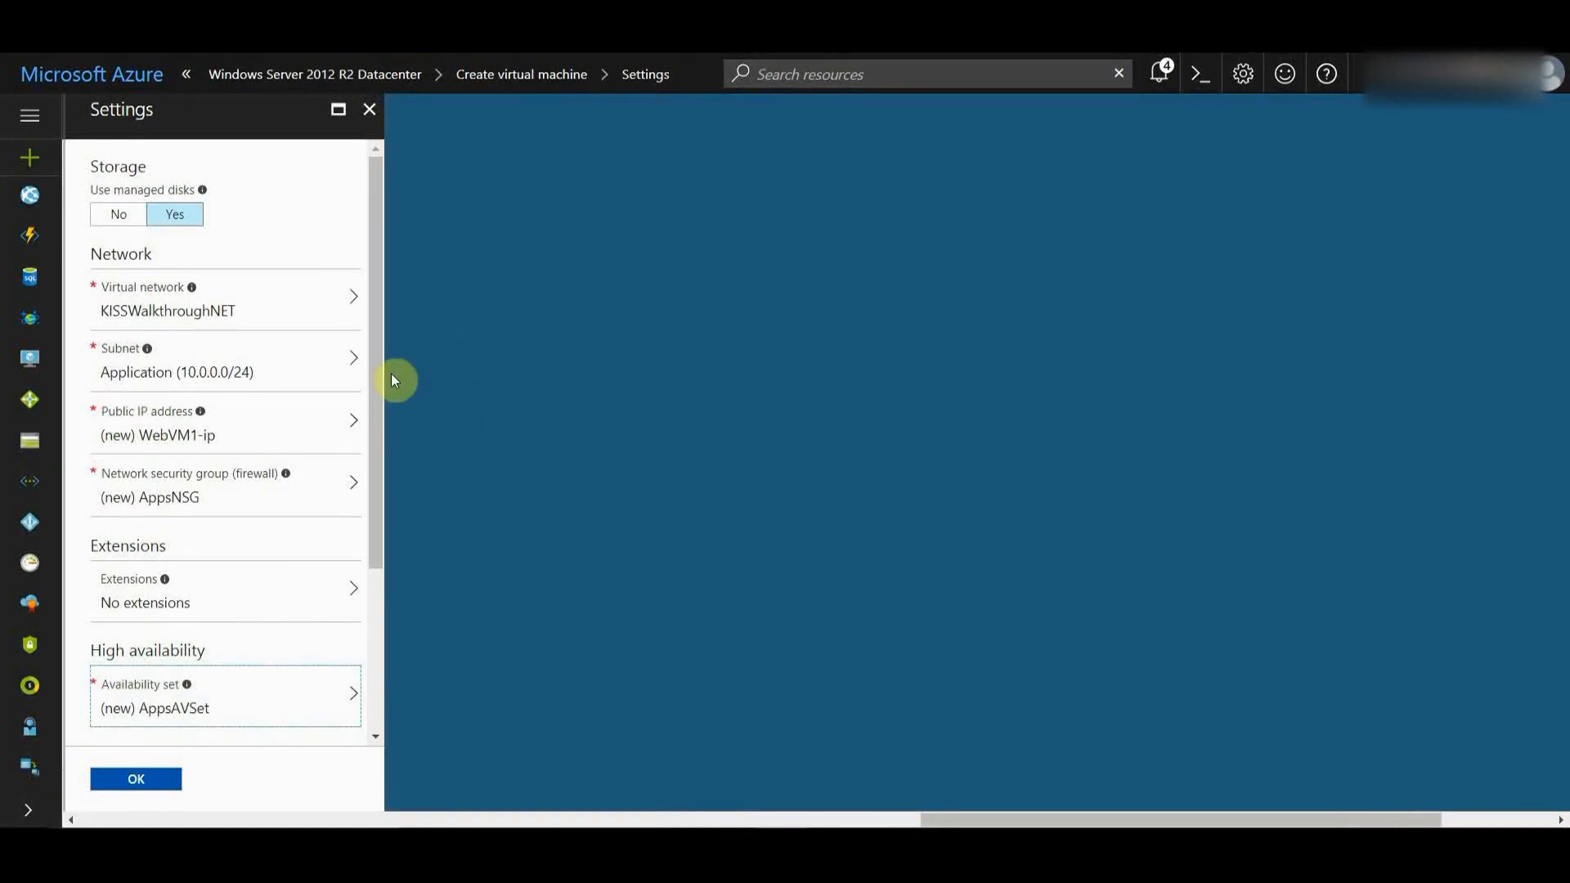
pyautogui.scroll(-1, 368, 409)
pyautogui.scroll(-3, 360, 474)
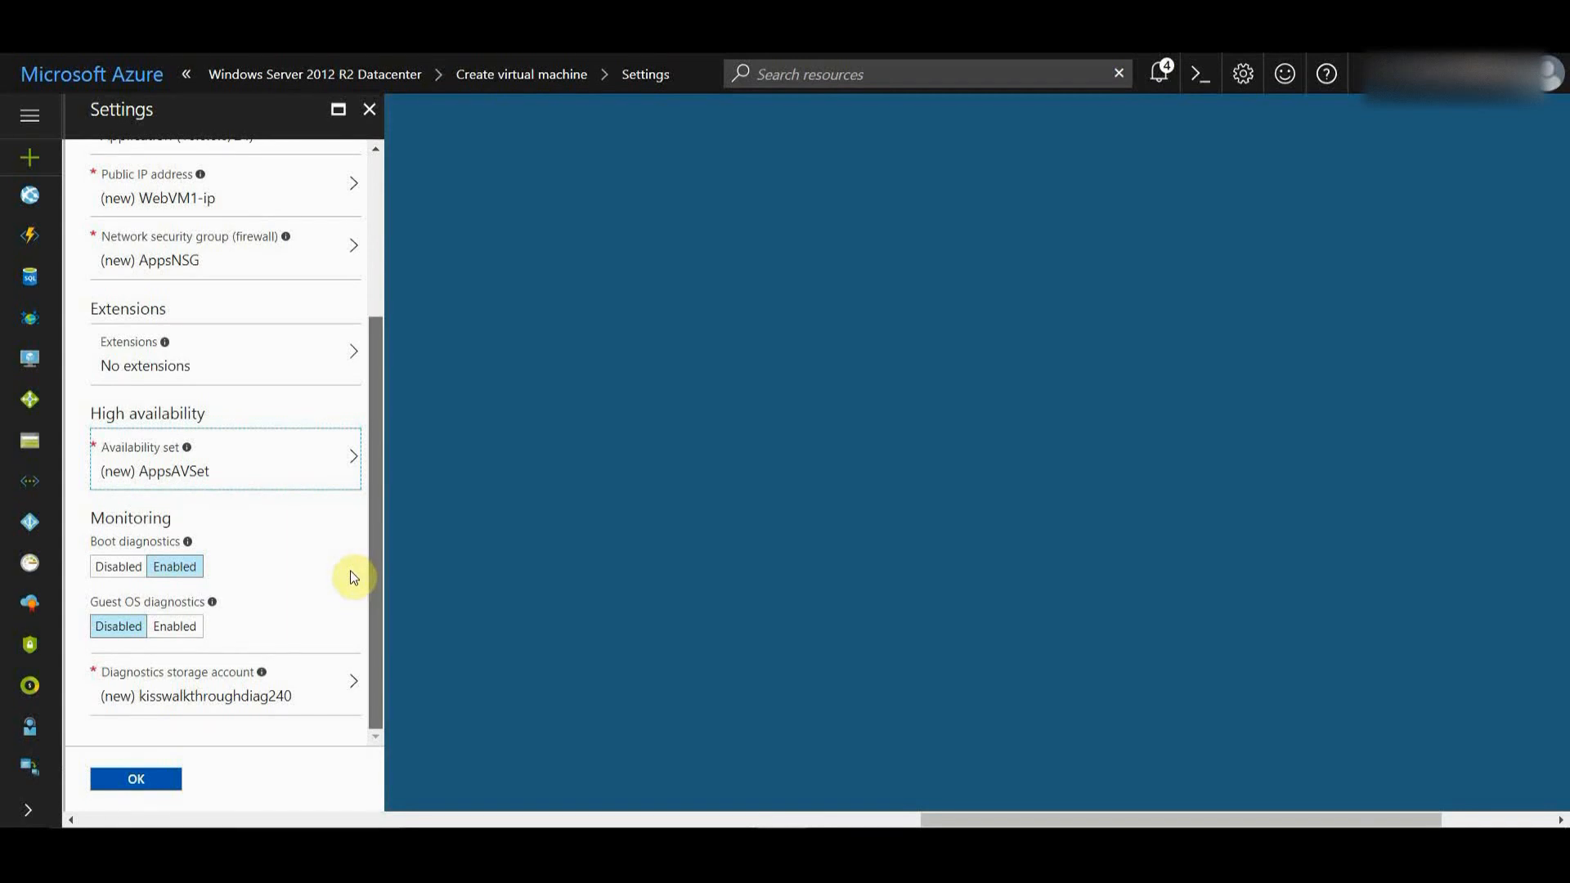
pyautogui.scroll(5, 353, 577)
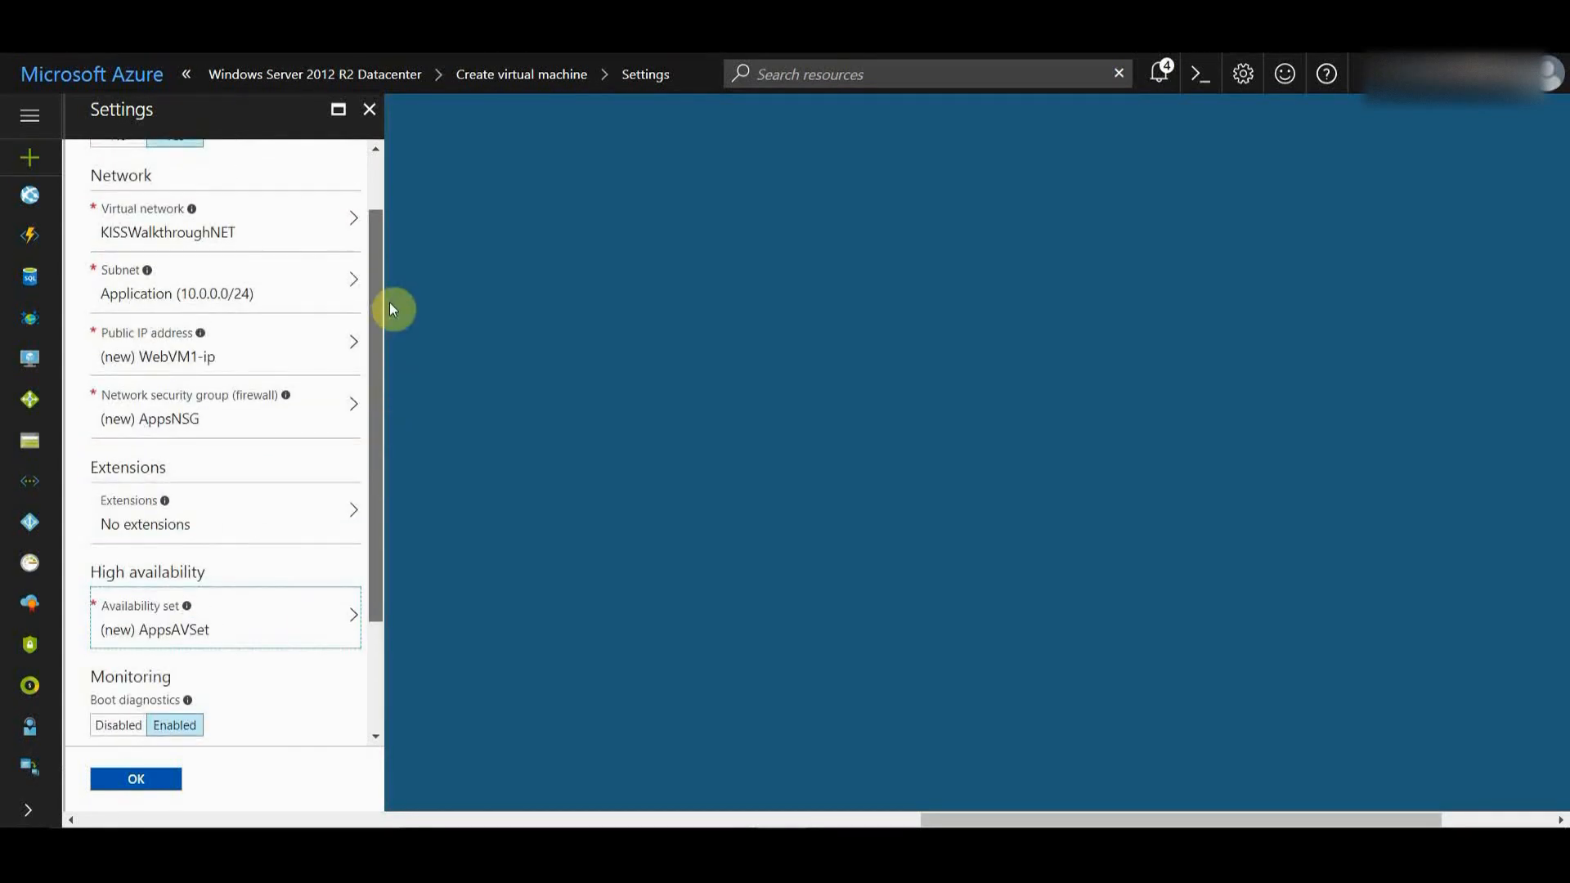
pyautogui.scroll(-5, 343, 542)
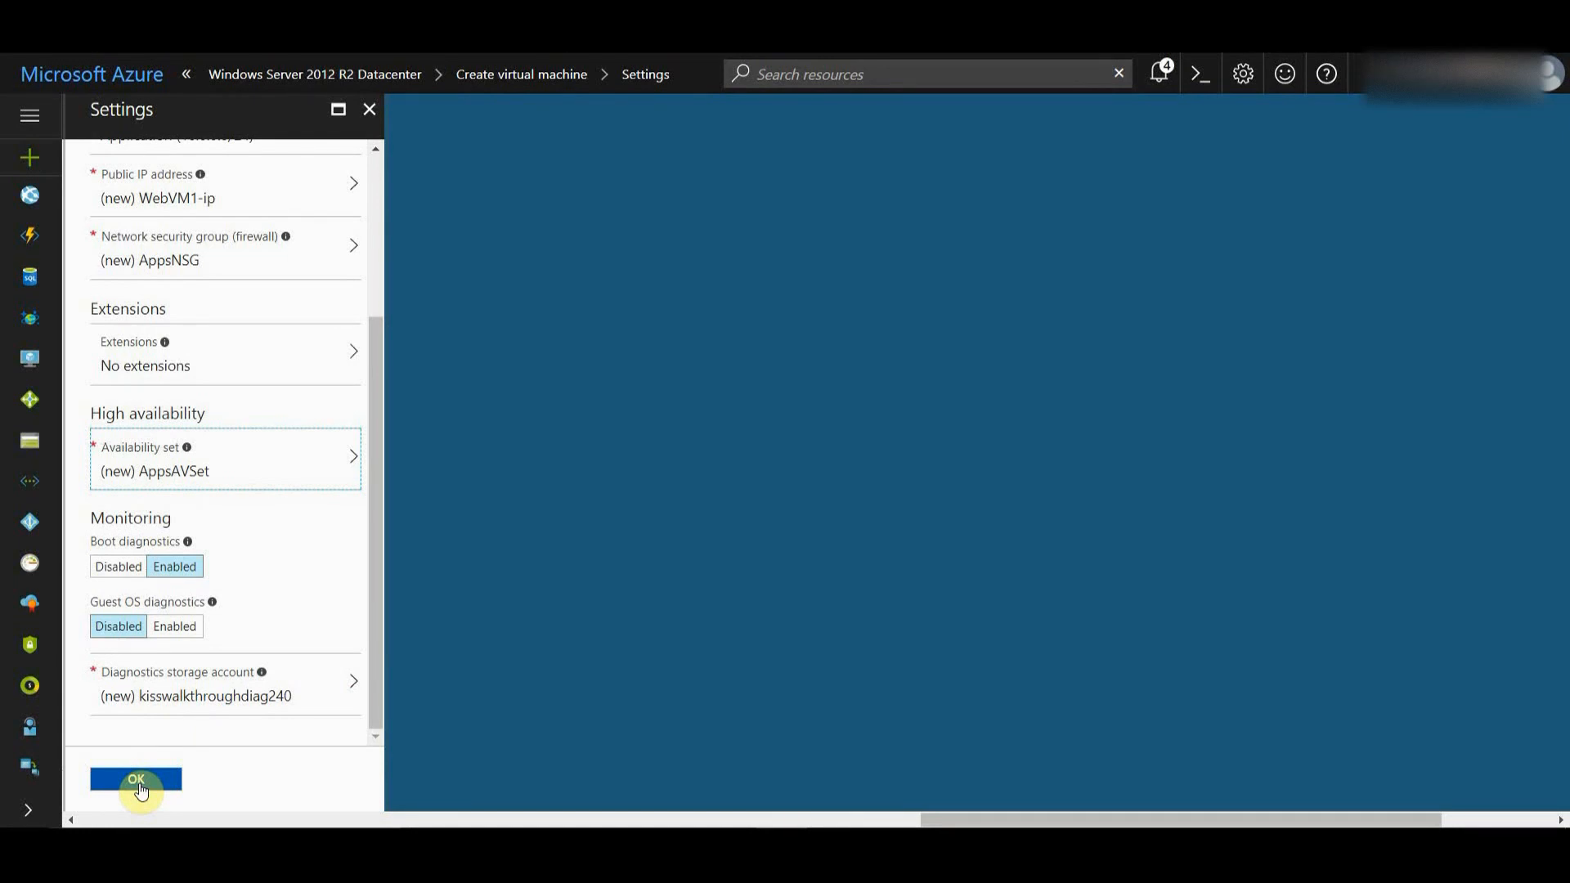
pyautogui.scroll(1, 371, 463)
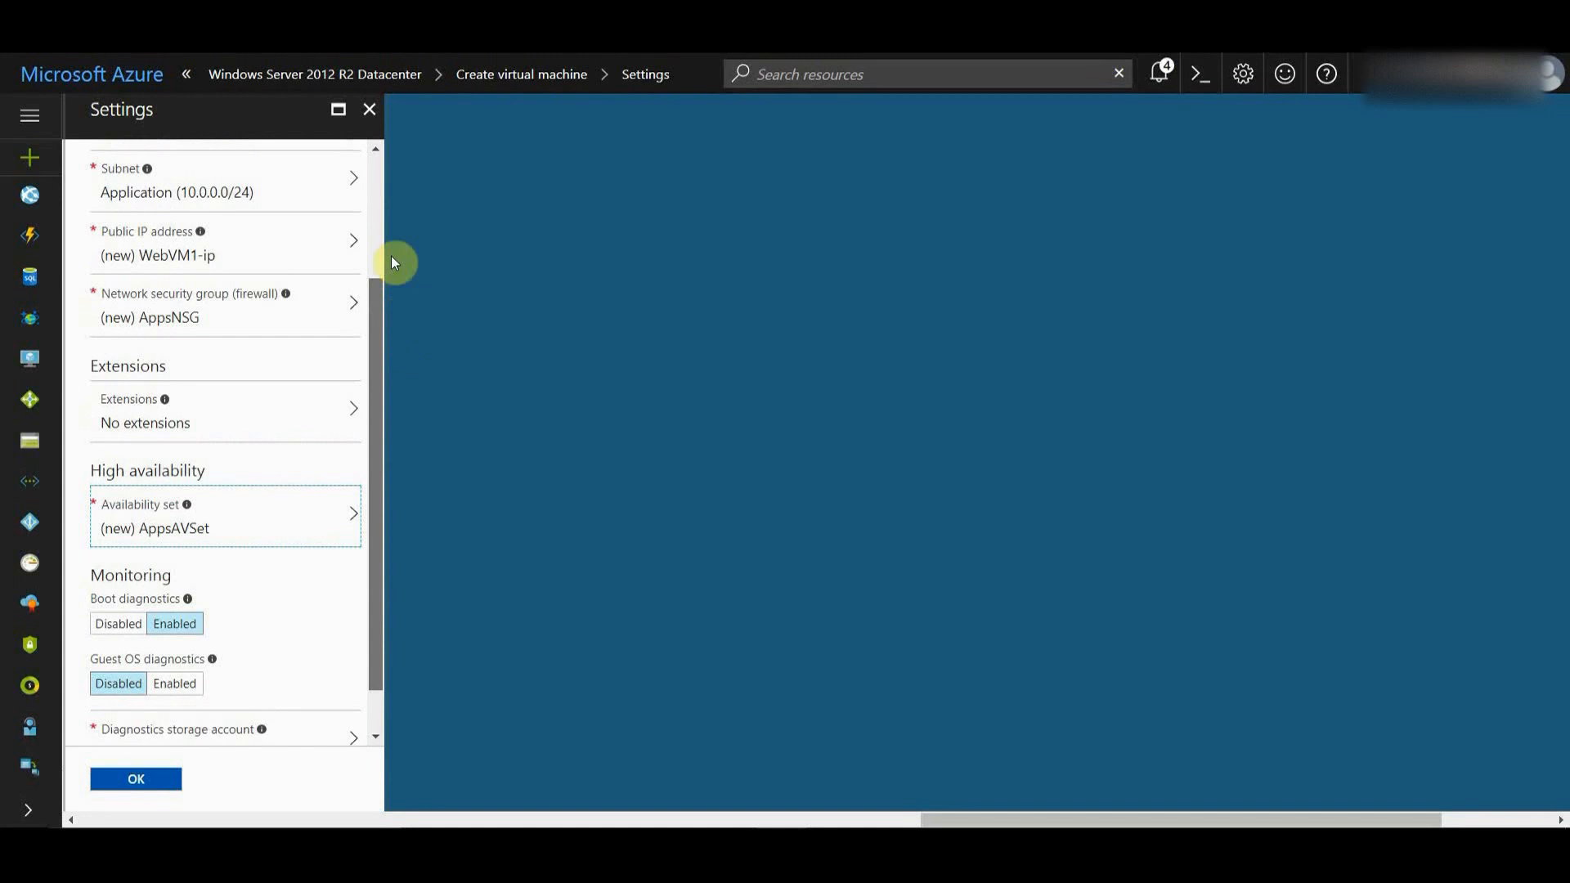
pyautogui.scroll(3, 379, 190)
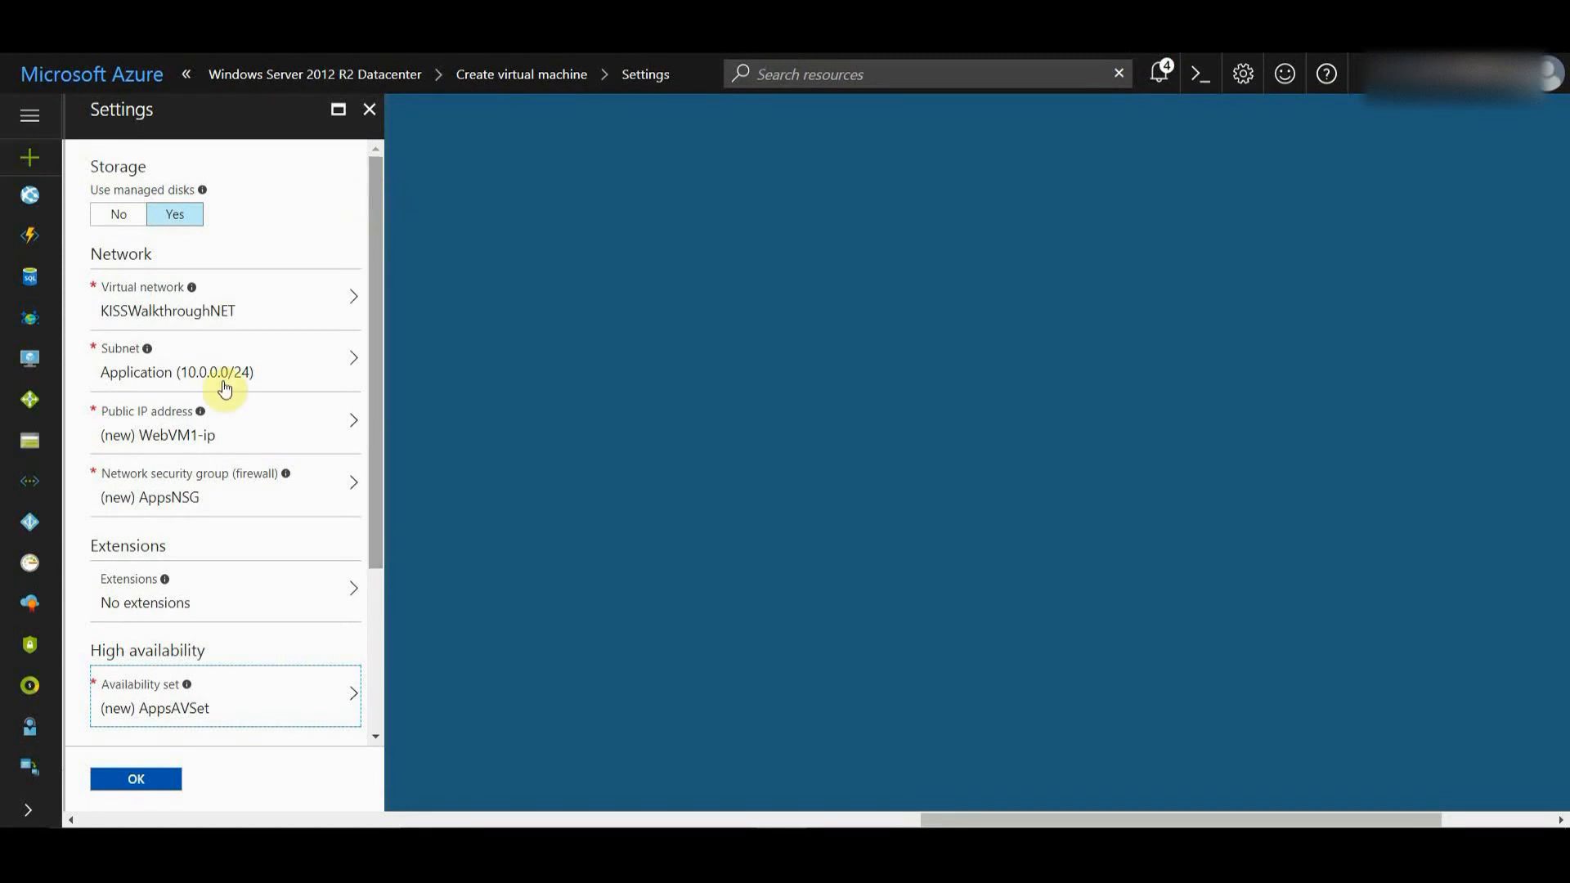
# - Finish the Settings step so the Summary shows validation passed
pyautogui.click(147, 781)
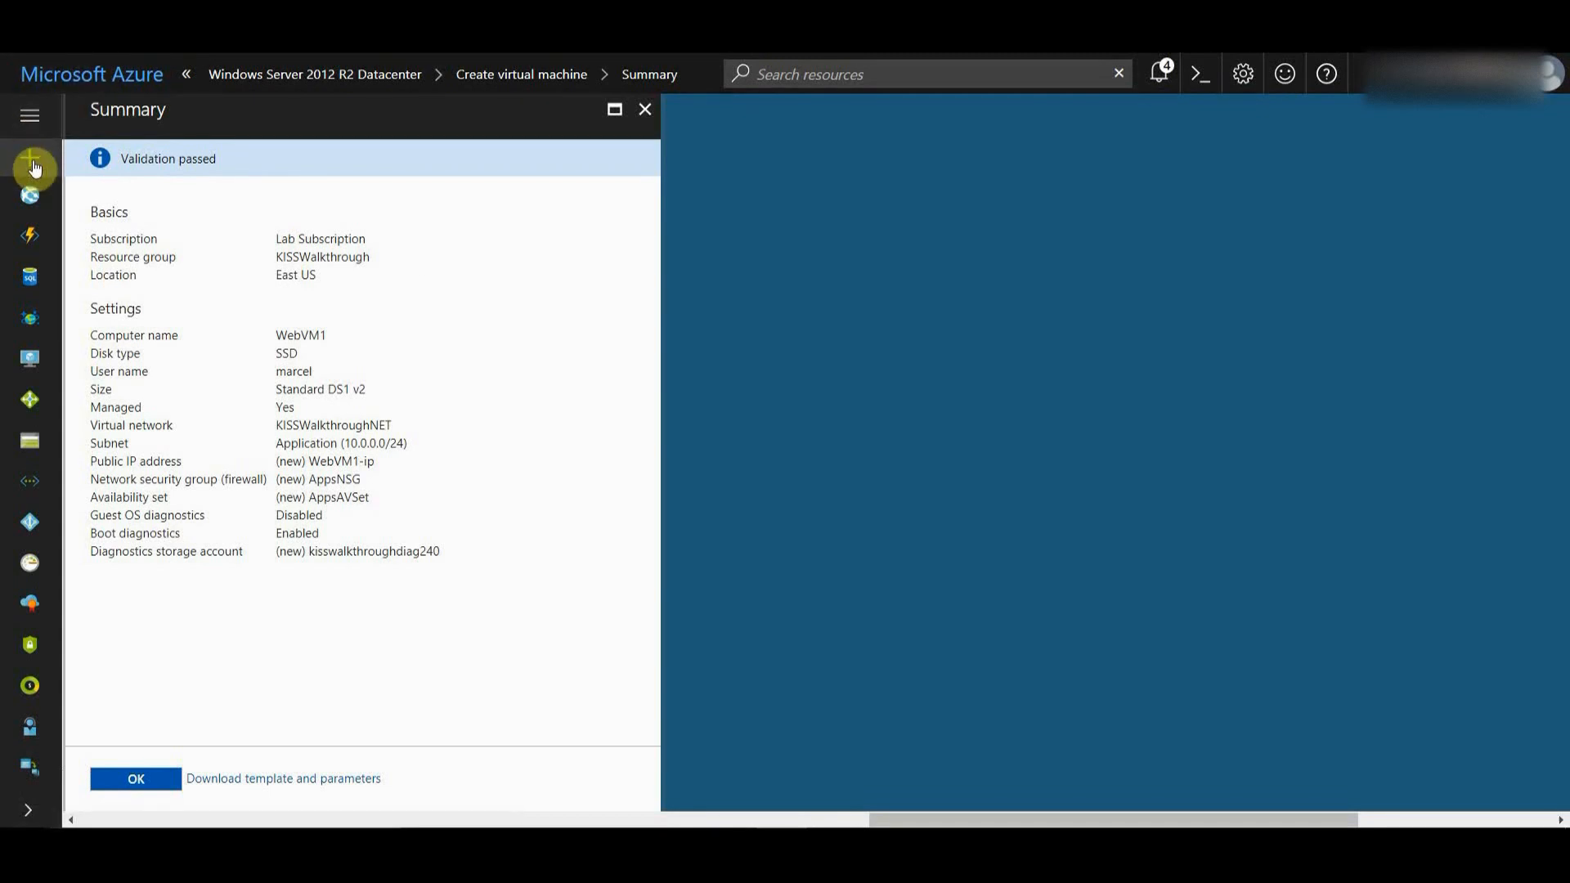
# - Submit the WebVM1 virtual machine for deployment
pyautogui.click(152, 779)
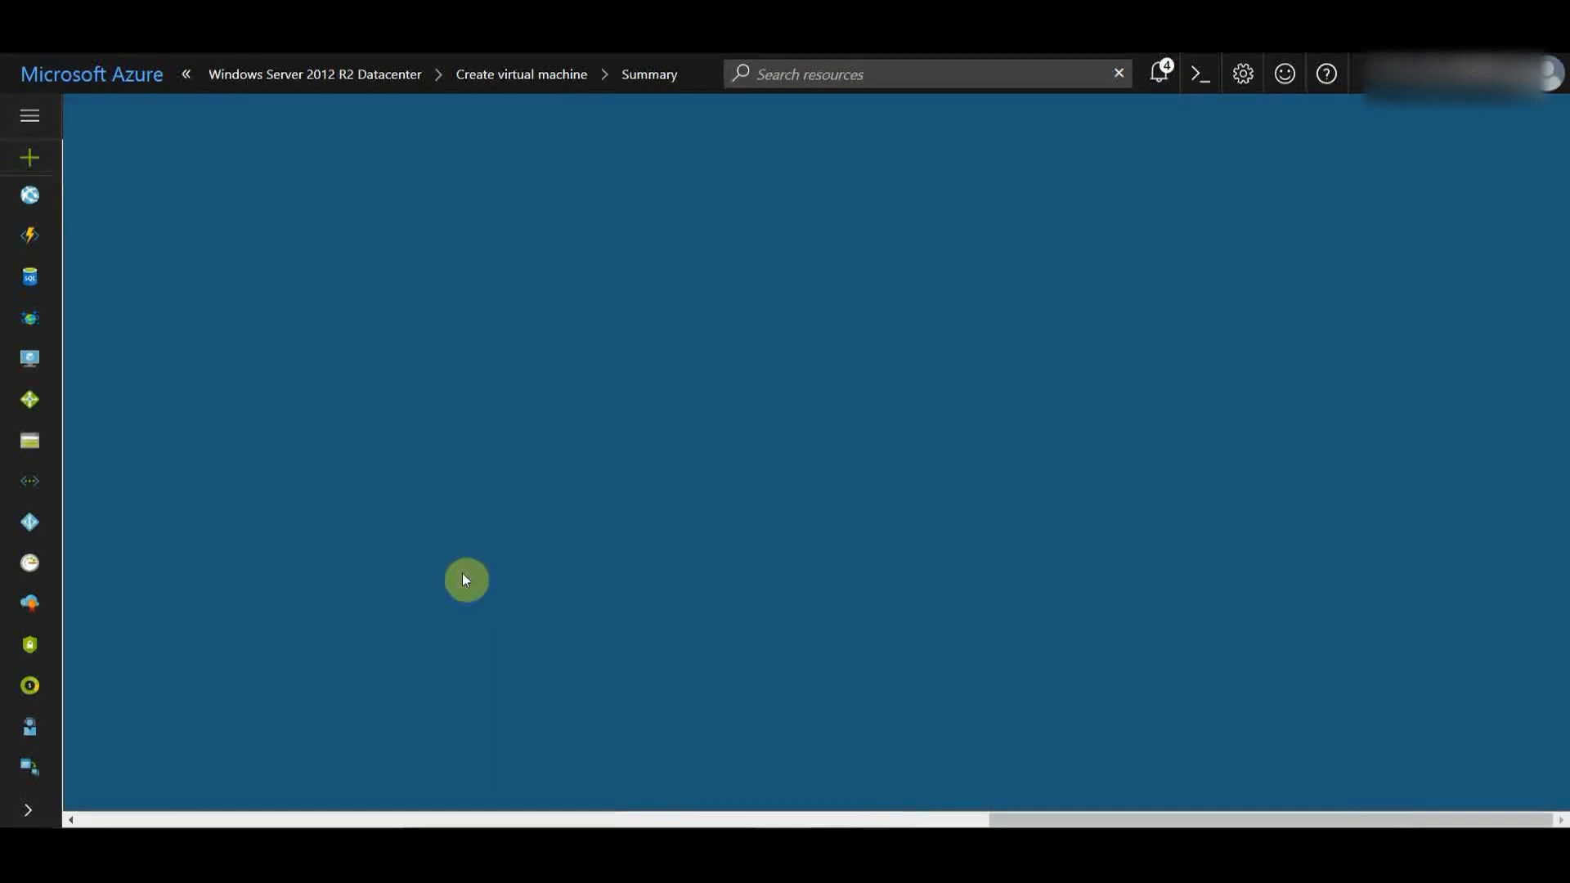